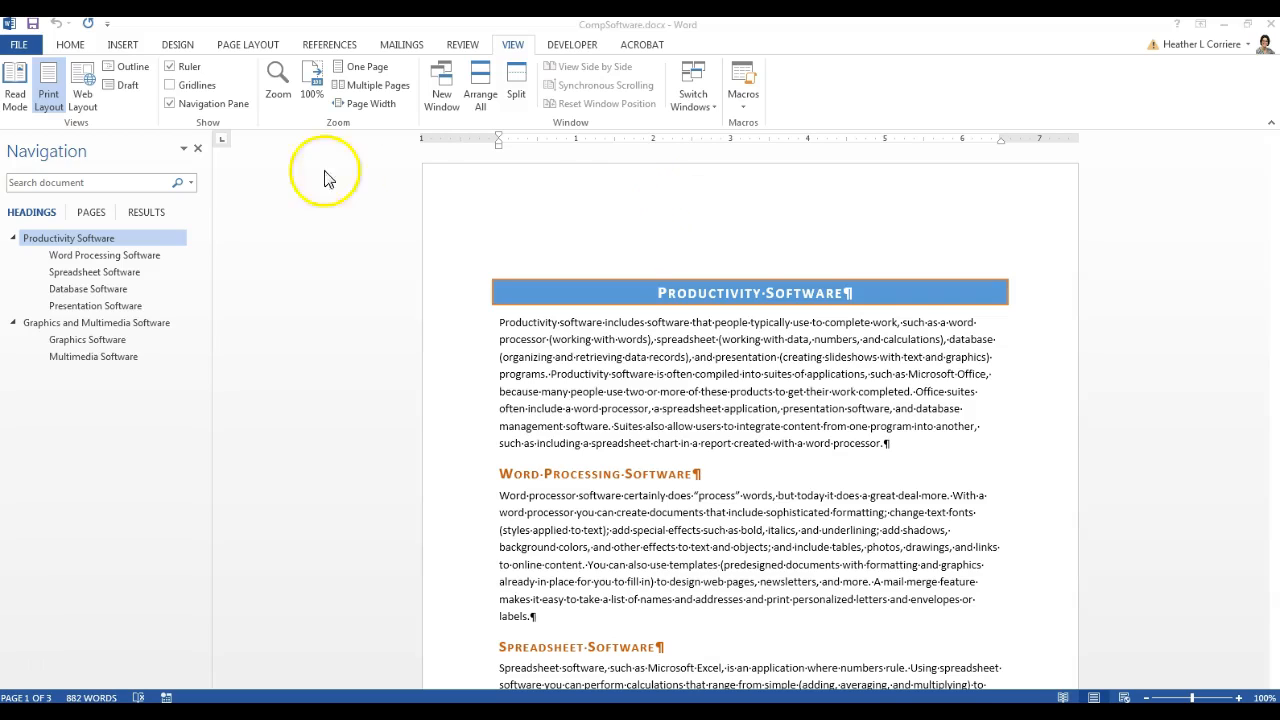
From the INSERT tab, open page 1's header of CompSoftware and place the cursor in it
{"action": "left_click", "coordinate": [122, 46]}
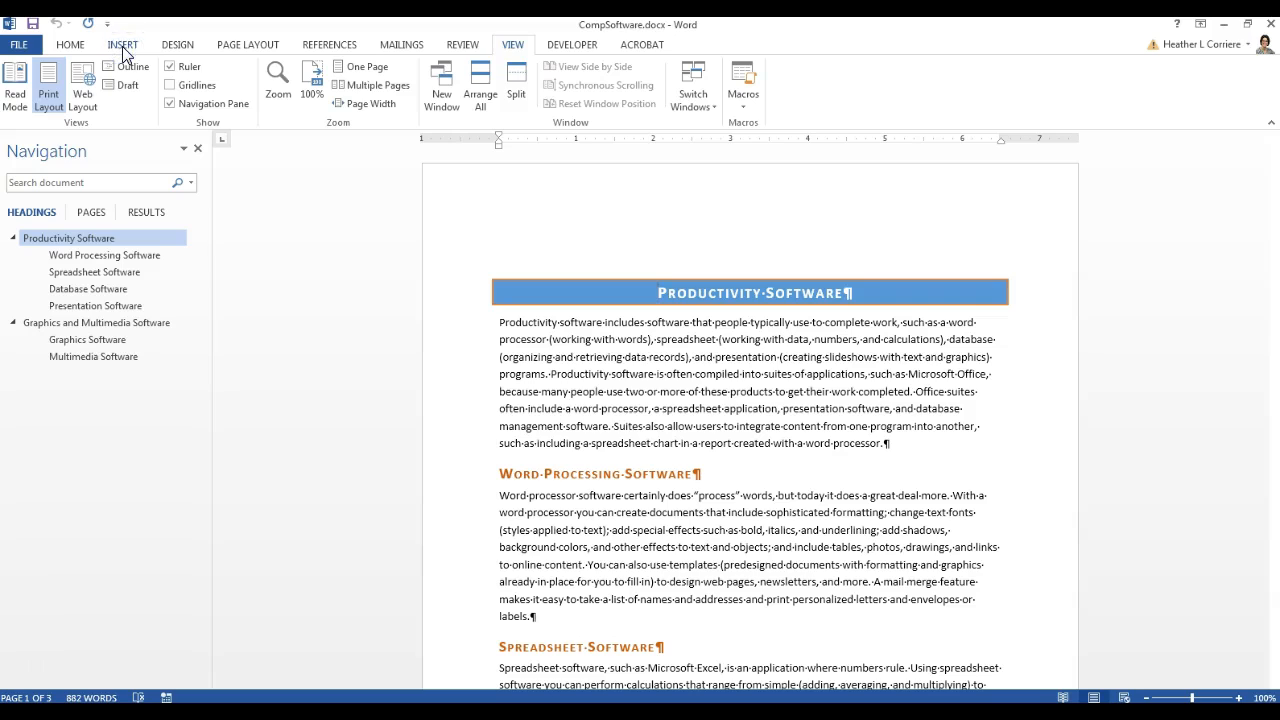
{"action": "left_click", "coordinate": [122, 46]}
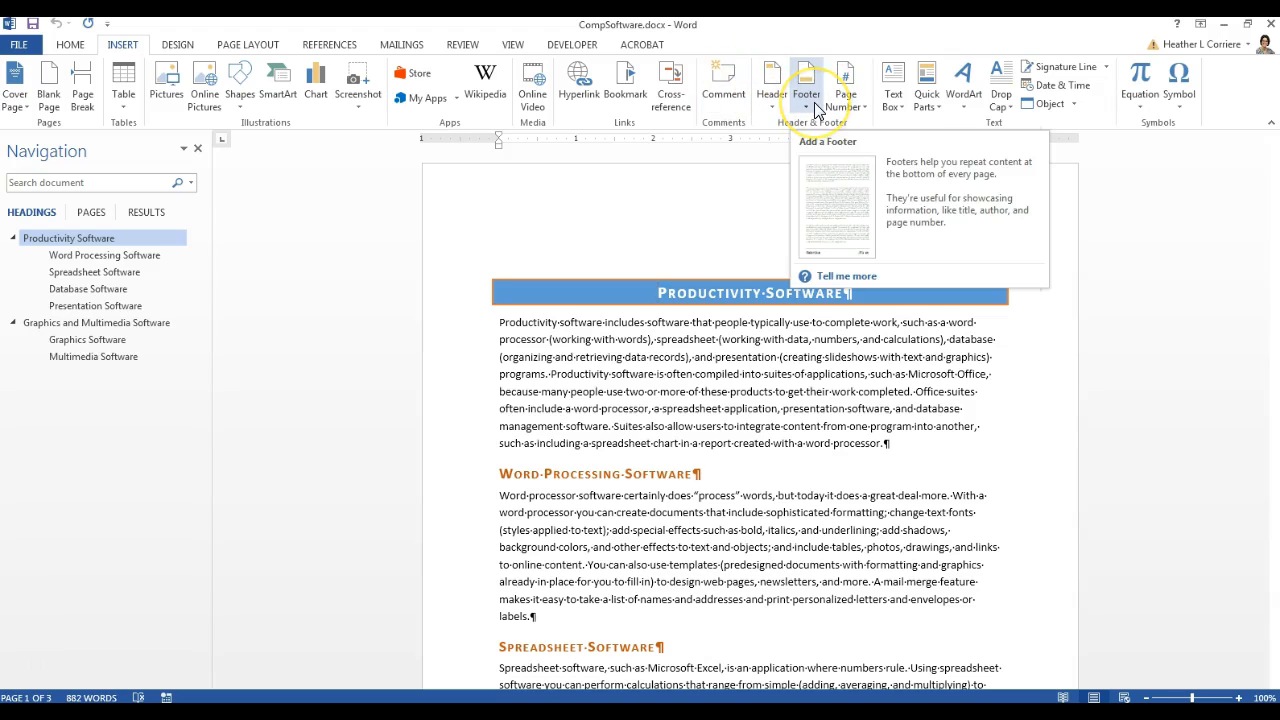
{"action": "double_click", "coordinate": [551, 189]}
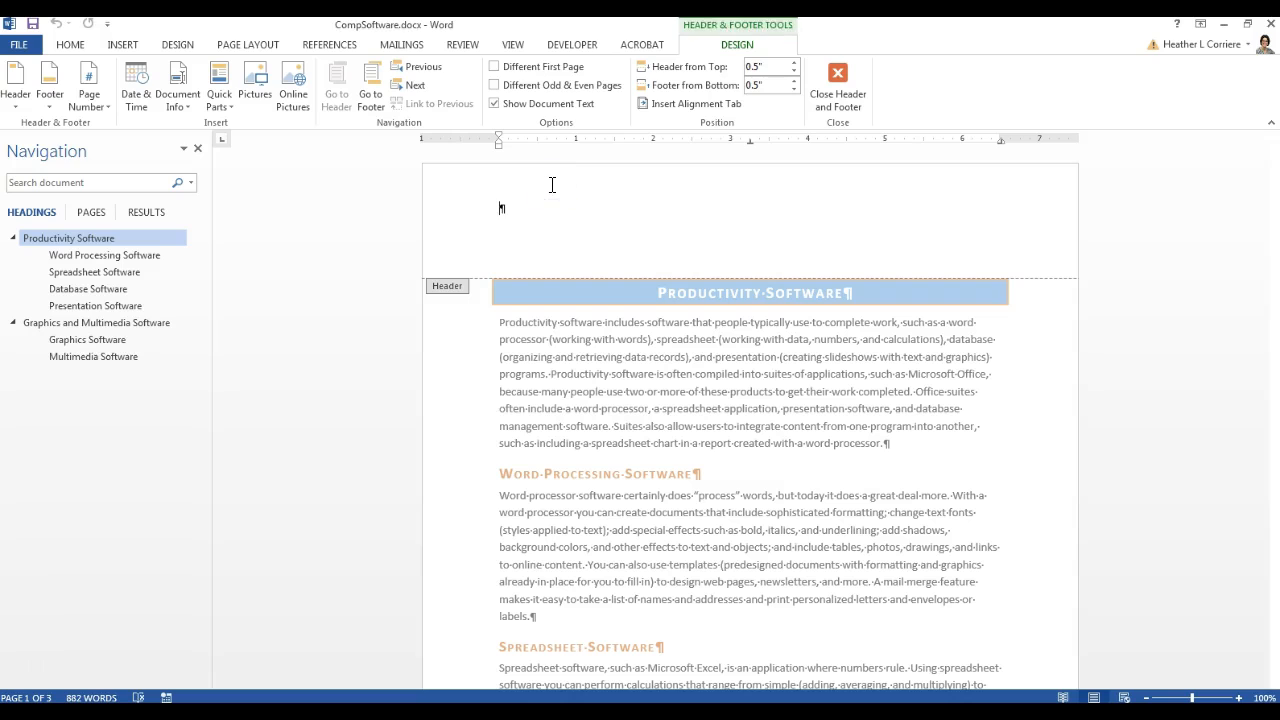
{"action": "scroll", "coordinate": [636, 382], "scroll_direction": "down", "scroll_amount": 7}
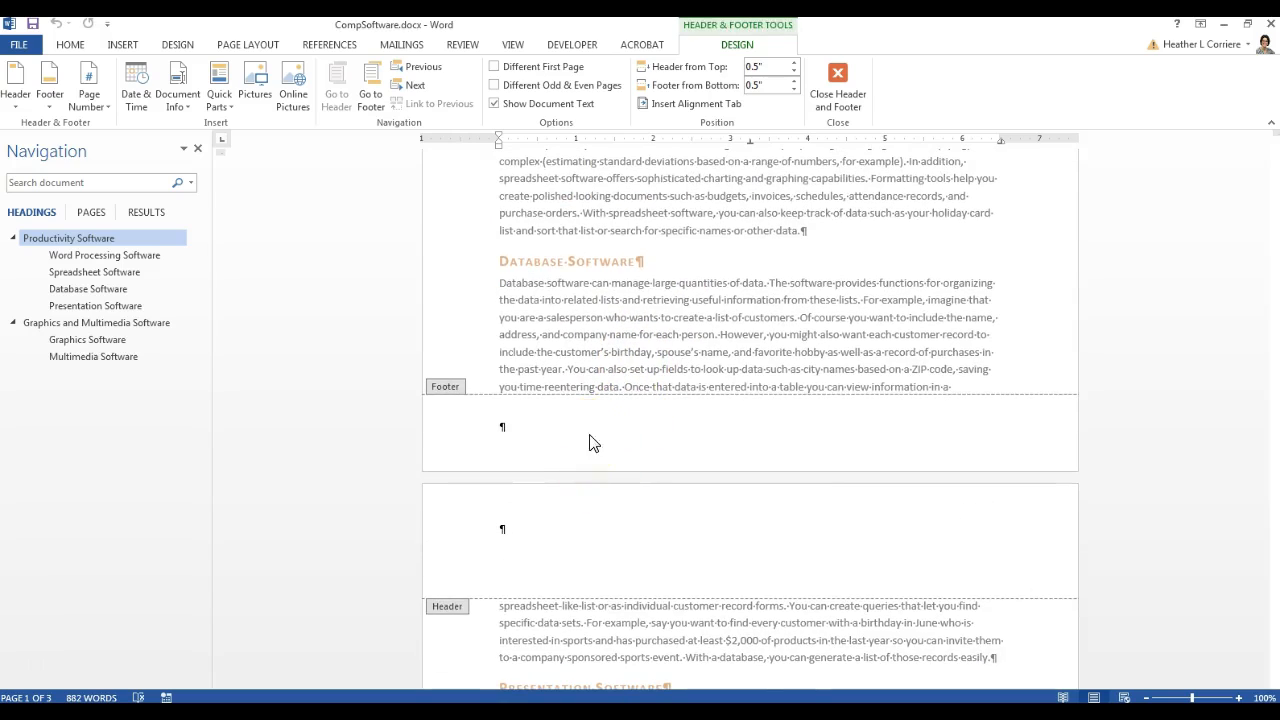
{"action": "scroll", "coordinate": [590, 443], "scroll_direction": "up", "scroll_amount": 7}
{"action": "left_click", "coordinate": [599, 233]}
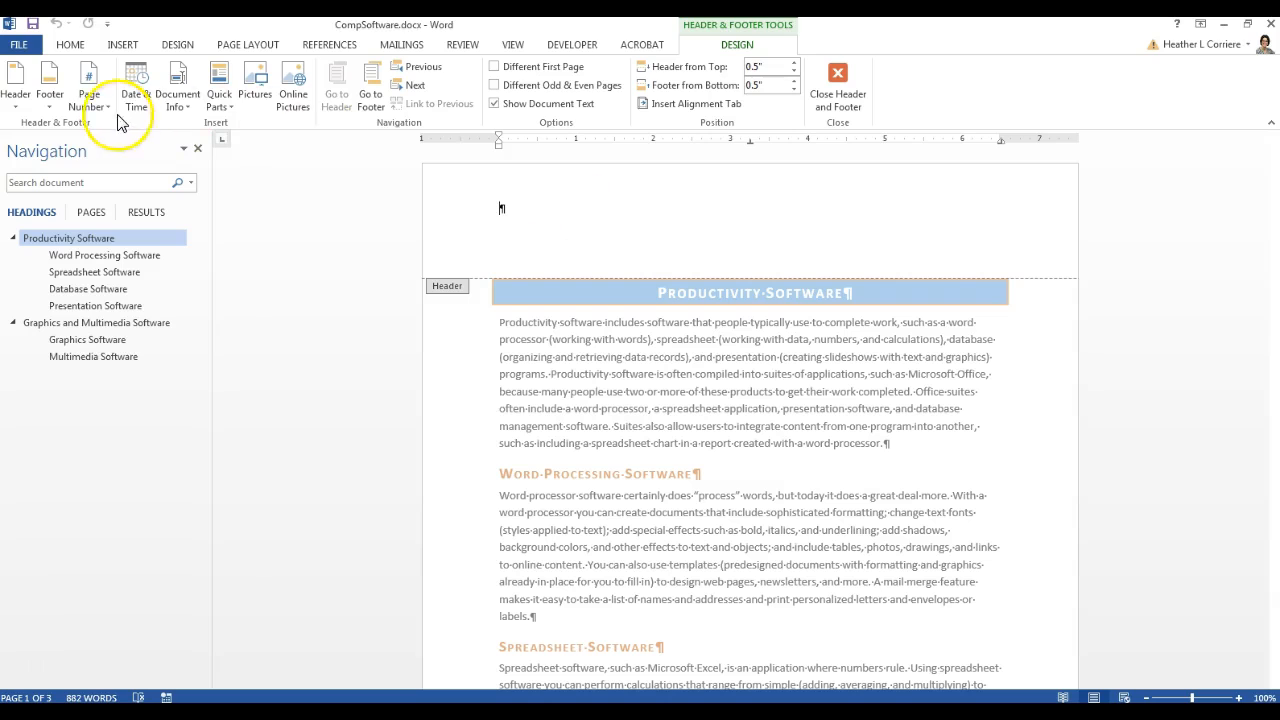
Toggle formatting marks off and back on, then enter your last name in the page 1 header
{"action": "left_click", "coordinate": [76, 48]}
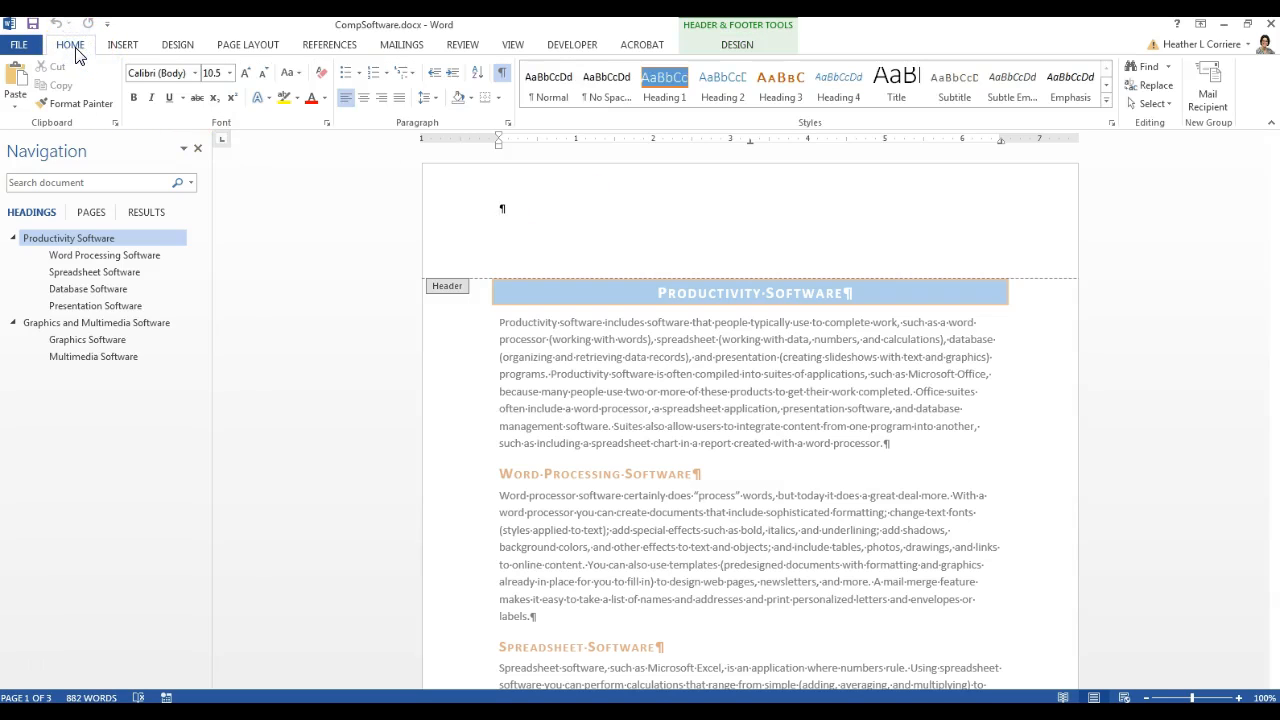
{"action": "left_click", "coordinate": [502, 78]}
{"action": "left_click", "coordinate": [500, 78]}
{"action": "left_click", "coordinate": [502, 75]}
{"action": "left_click", "coordinate": [502, 75]}
{"action": "left_click", "coordinate": [520, 160]}
{"action": "left_click", "coordinate": [738, 45]}
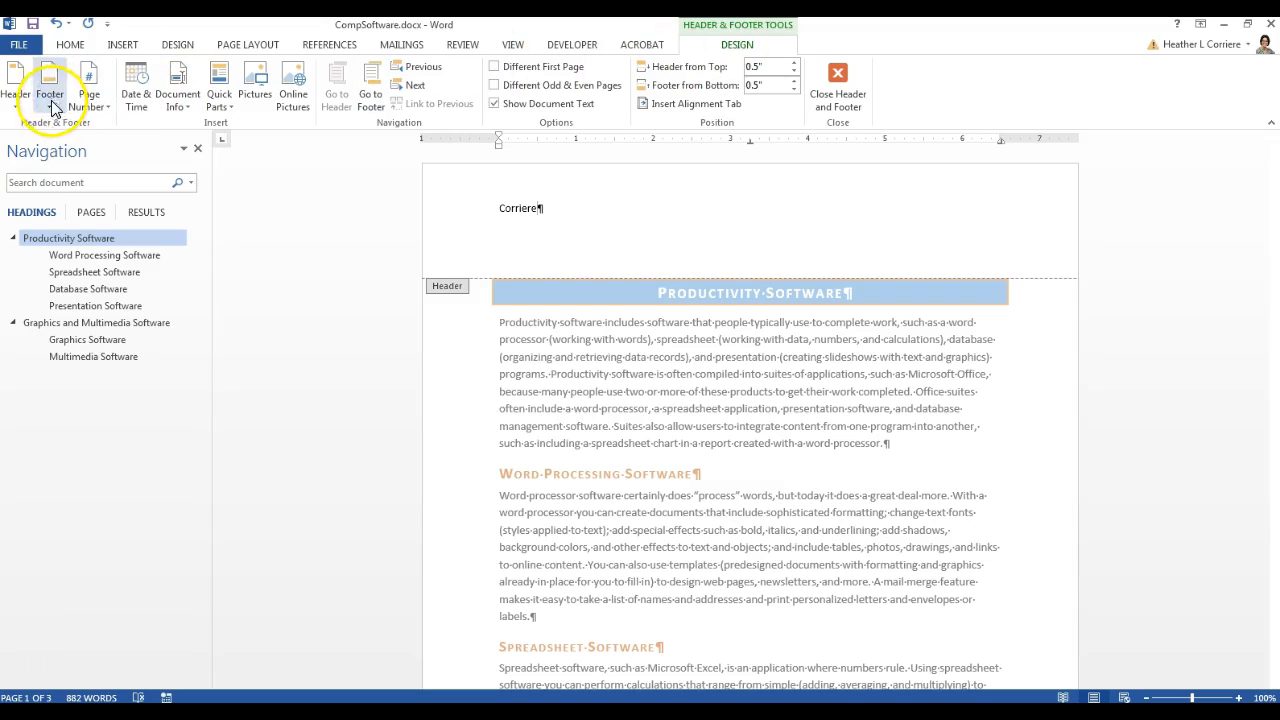
Insert a Top of Page Plain Number 3 page number at the header's right, showing 1
{"action": "left_click", "coordinate": [105, 104]}
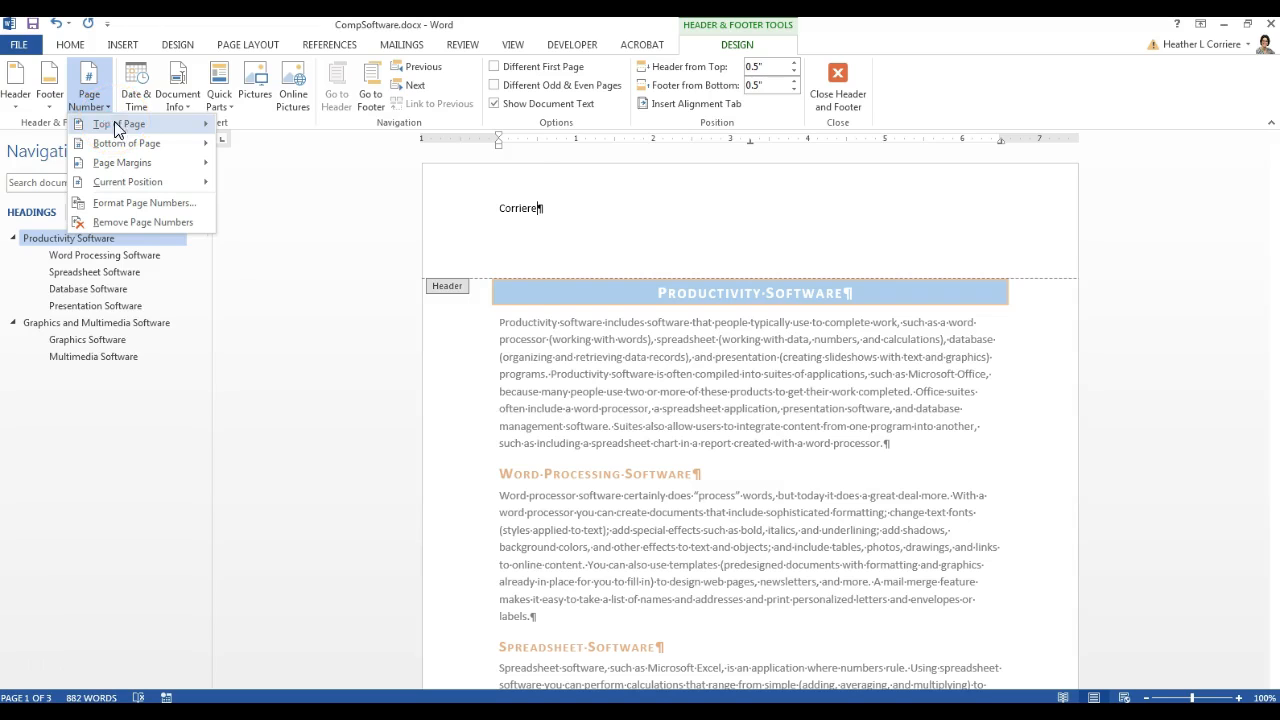
{"action": "mouse_move", "coordinate": [117, 128]}
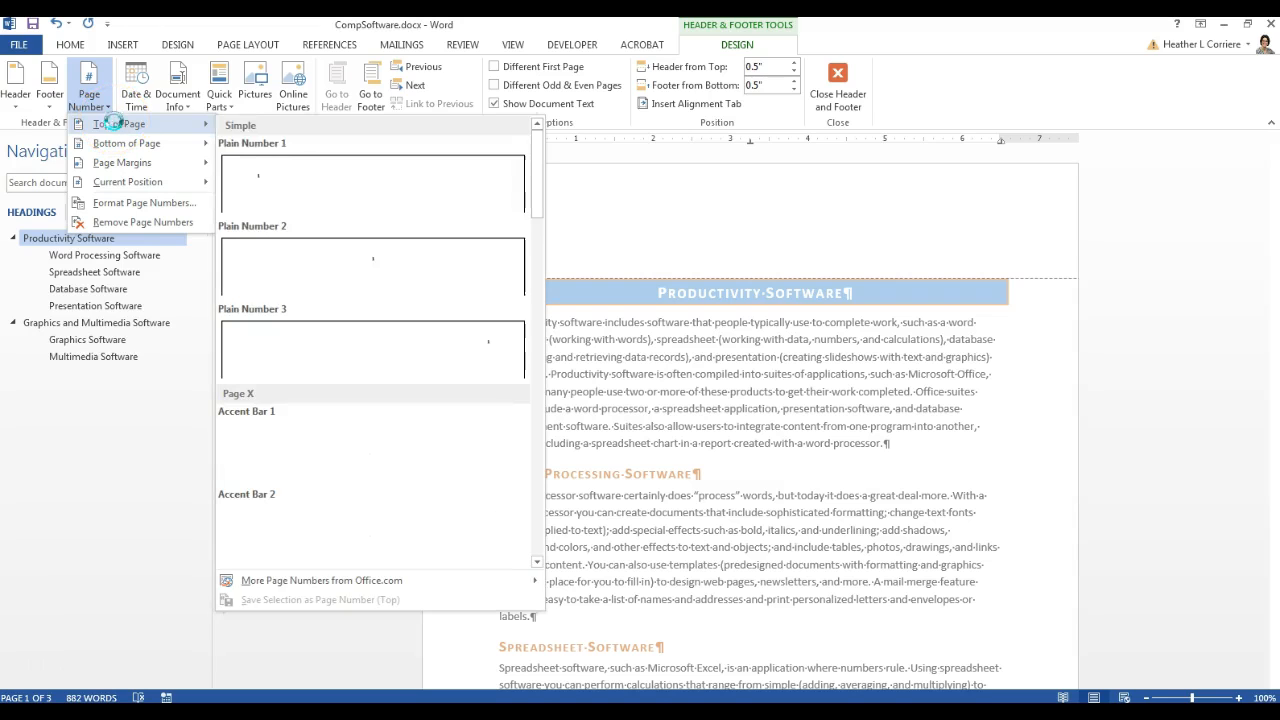
{"action": "left_click", "coordinate": [320, 330]}
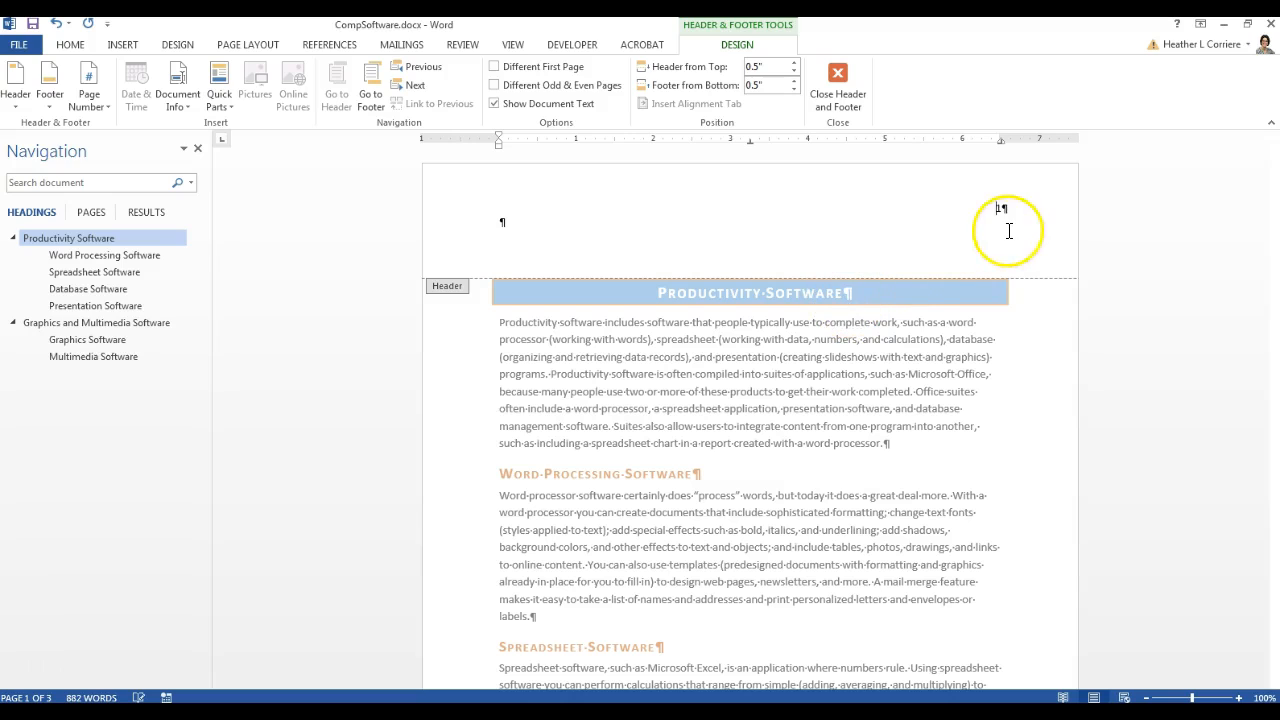
{"action": "left_click", "coordinate": [735, 237]}
{"action": "left_click", "coordinate": [501, 221]}
{"action": "left_click", "coordinate": [653, 308]}
{"action": "left_click", "coordinate": [780, 264]}
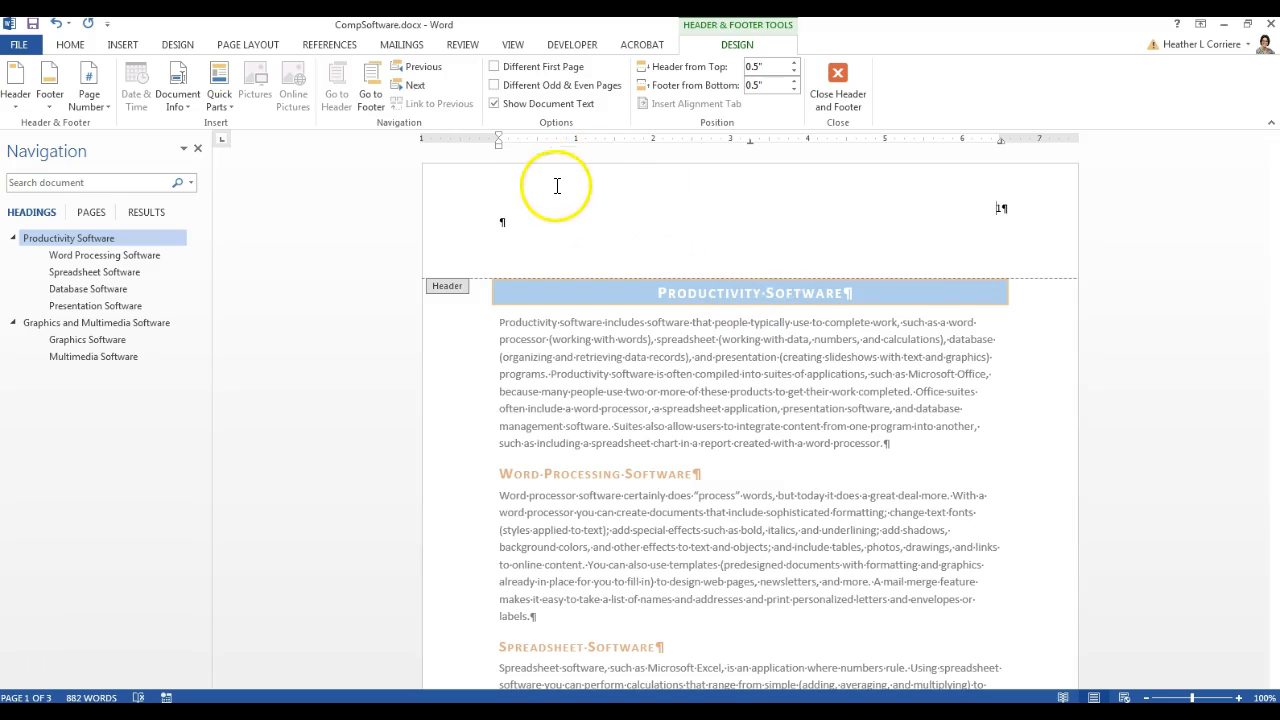
Turn on Different First Page, leaving page 1's header blank while page 2's shows 2
{"action": "left_click", "coordinate": [494, 67]}
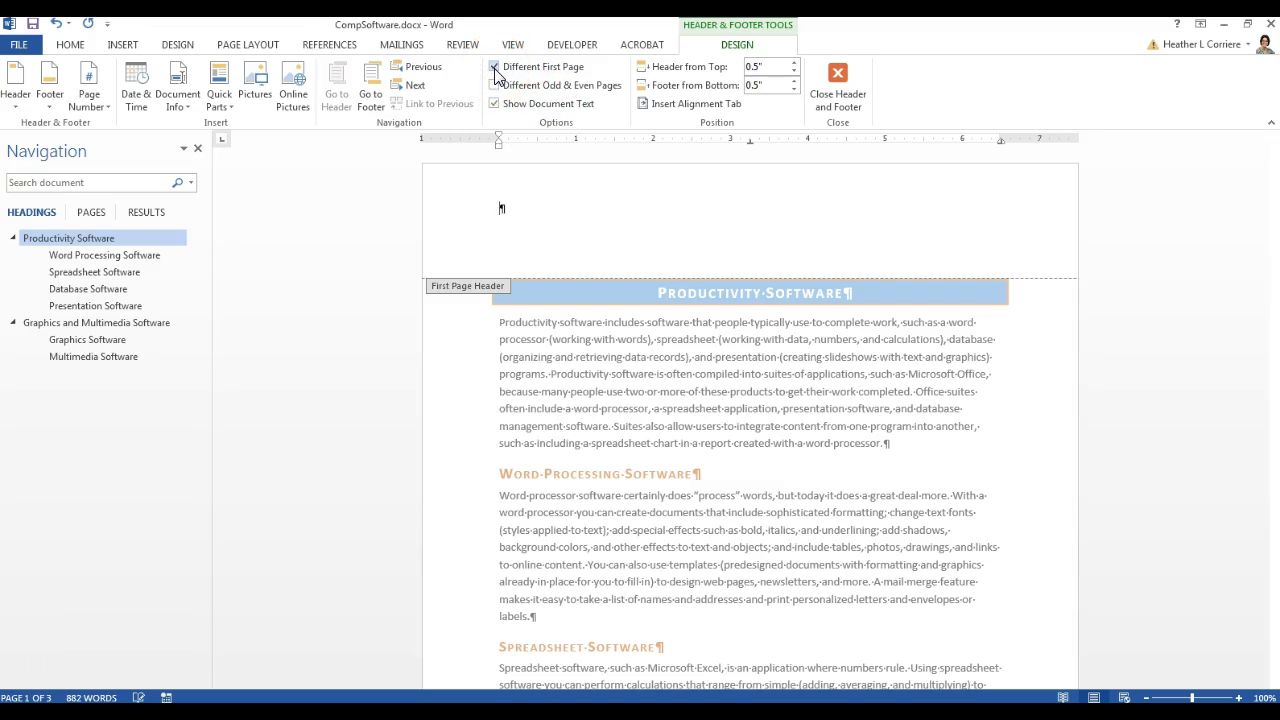
{"action": "scroll", "coordinate": [630, 246], "scroll_direction": "down", "scroll_amount": 2}
{"action": "scroll", "coordinate": [780, 225], "scroll_direction": "up", "scroll_amount": 2}
{"action": "scroll", "coordinate": [845, 262], "scroll_direction": "down", "scroll_amount": 1}
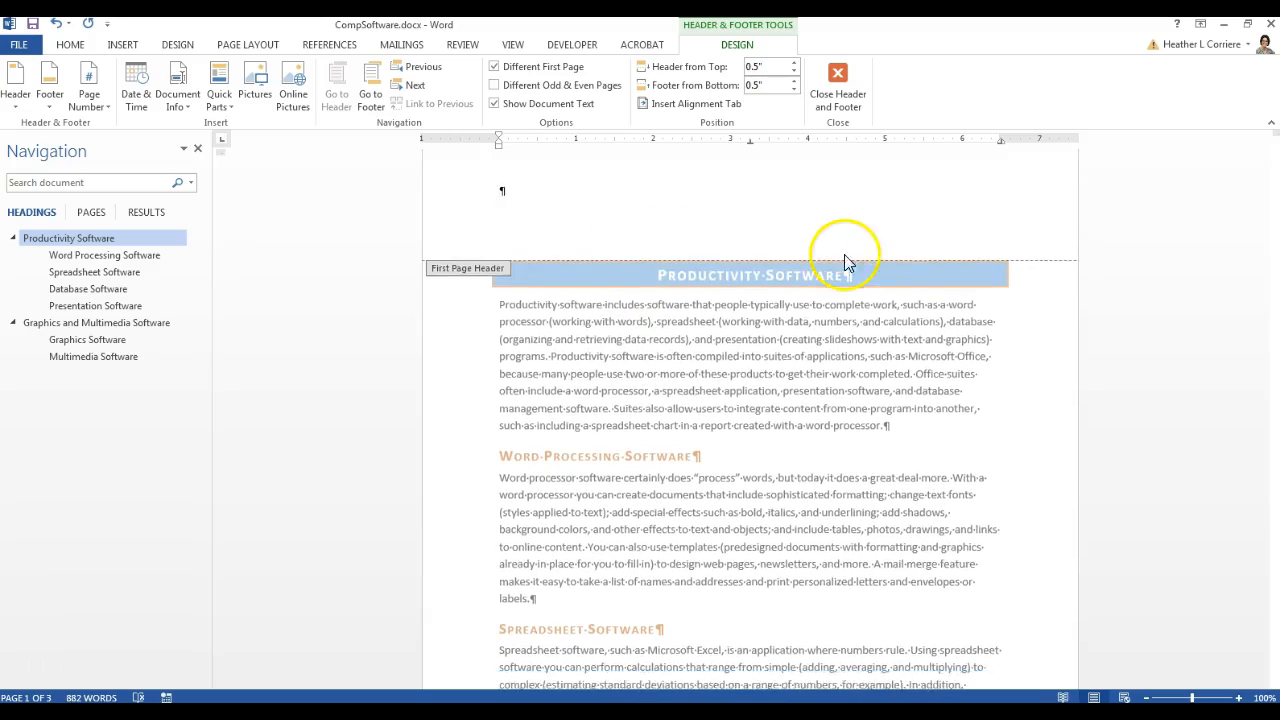
{"action": "scroll", "coordinate": [844, 262], "scroll_direction": "down", "scroll_amount": 10}
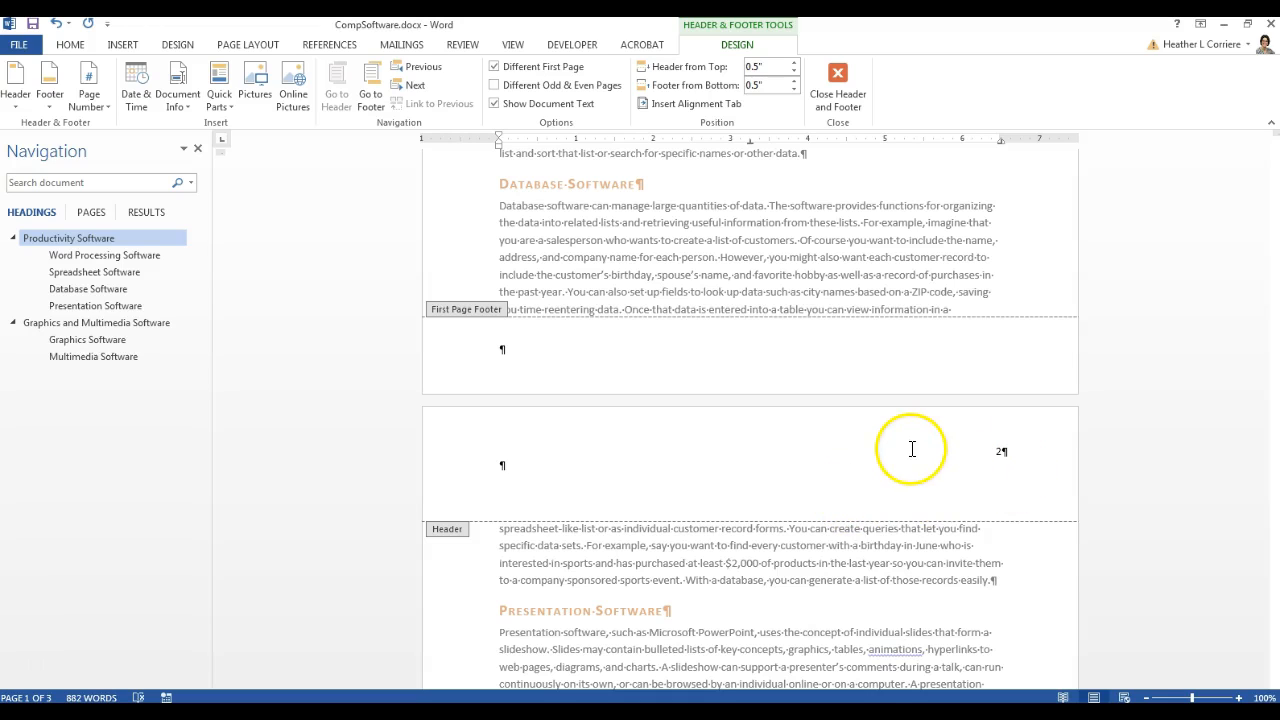
{"action": "scroll", "coordinate": [911, 449], "scroll_direction": "up", "scroll_amount": 1}
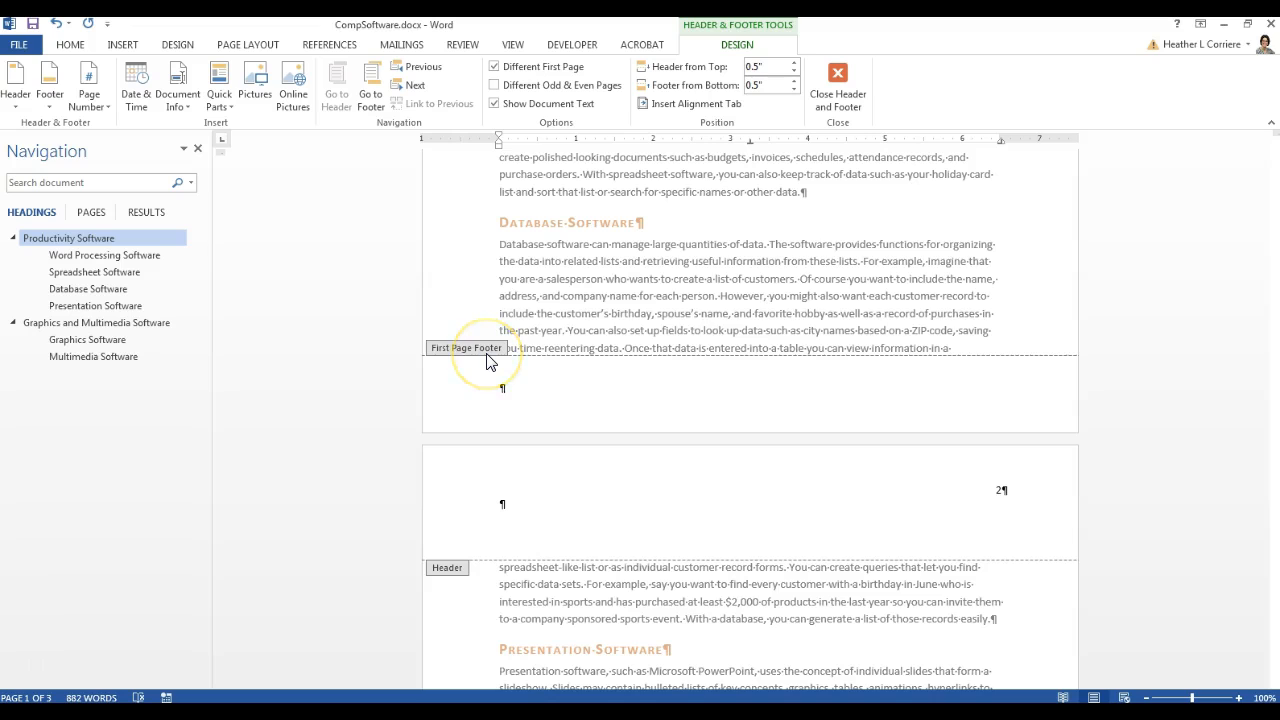
{"action": "scroll", "coordinate": [490, 362], "scroll_direction": "up", "scroll_amount": 12}
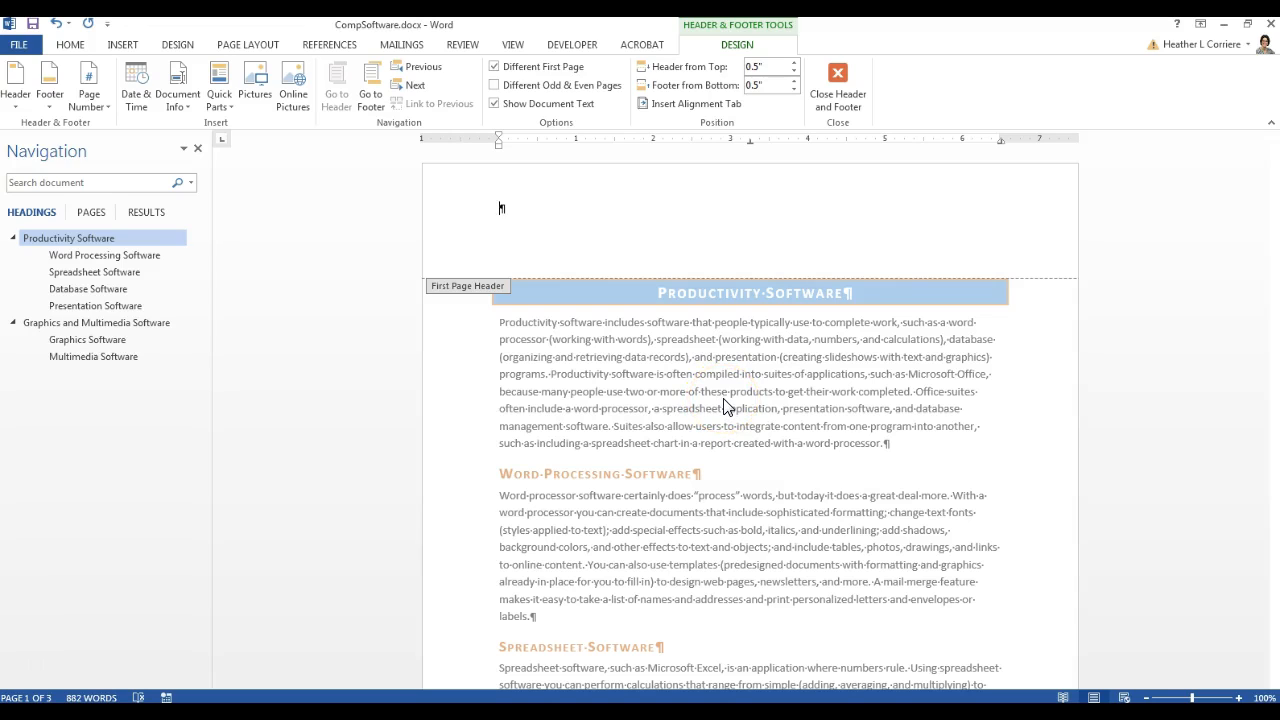
Switch from Different First Page to Different Odd & Even Pages, leaving the even-page header empty
{"action": "left_click", "coordinate": [494, 66]}
{"action": "left_click", "coordinate": [495, 87]}
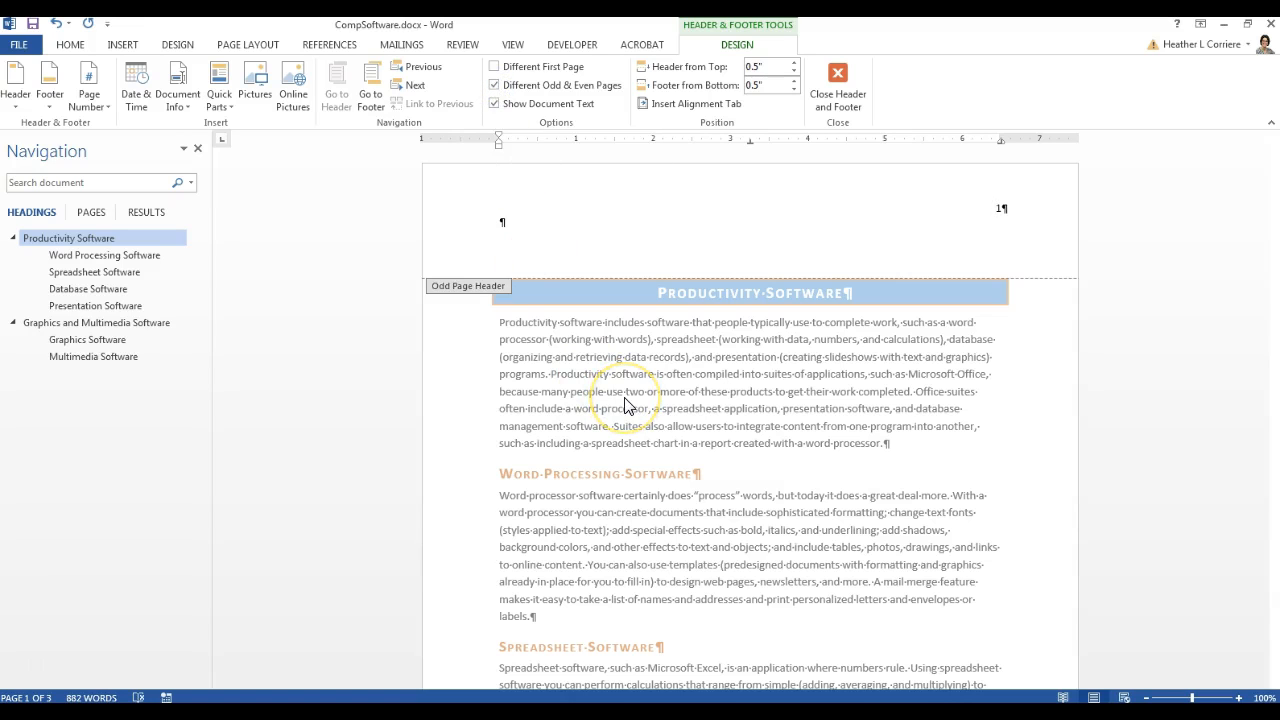
{"action": "scroll", "coordinate": [624, 405], "scroll_direction": "down", "scroll_amount": 7}
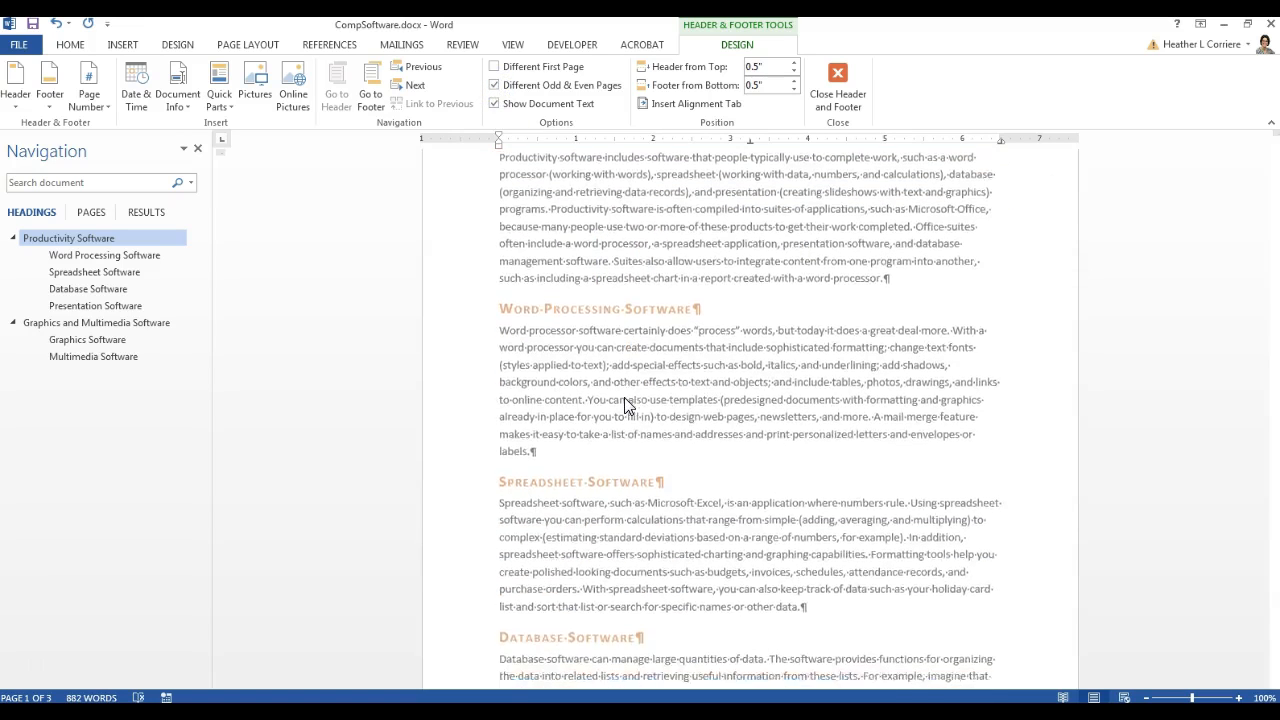
{"action": "scroll", "coordinate": [624, 405], "scroll_direction": "up", "scroll_amount": 9}
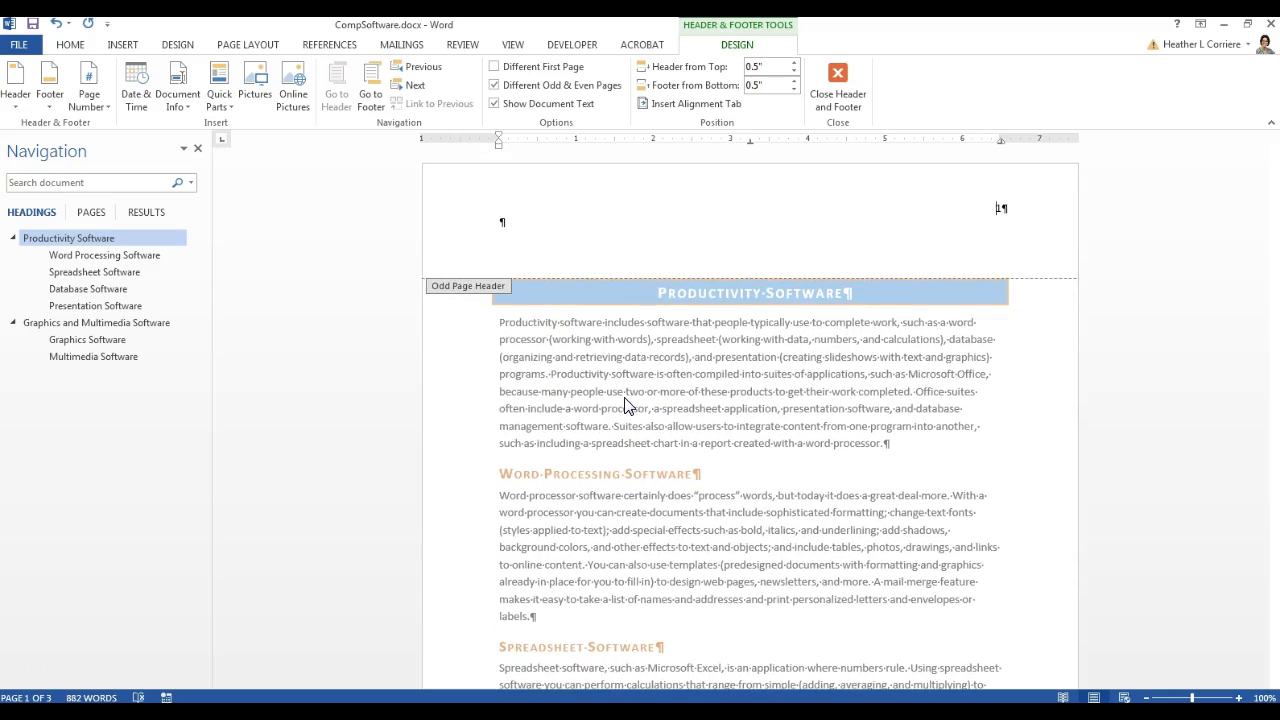
{"action": "scroll", "coordinate": [624, 405], "scroll_direction": "down", "scroll_amount": 7}
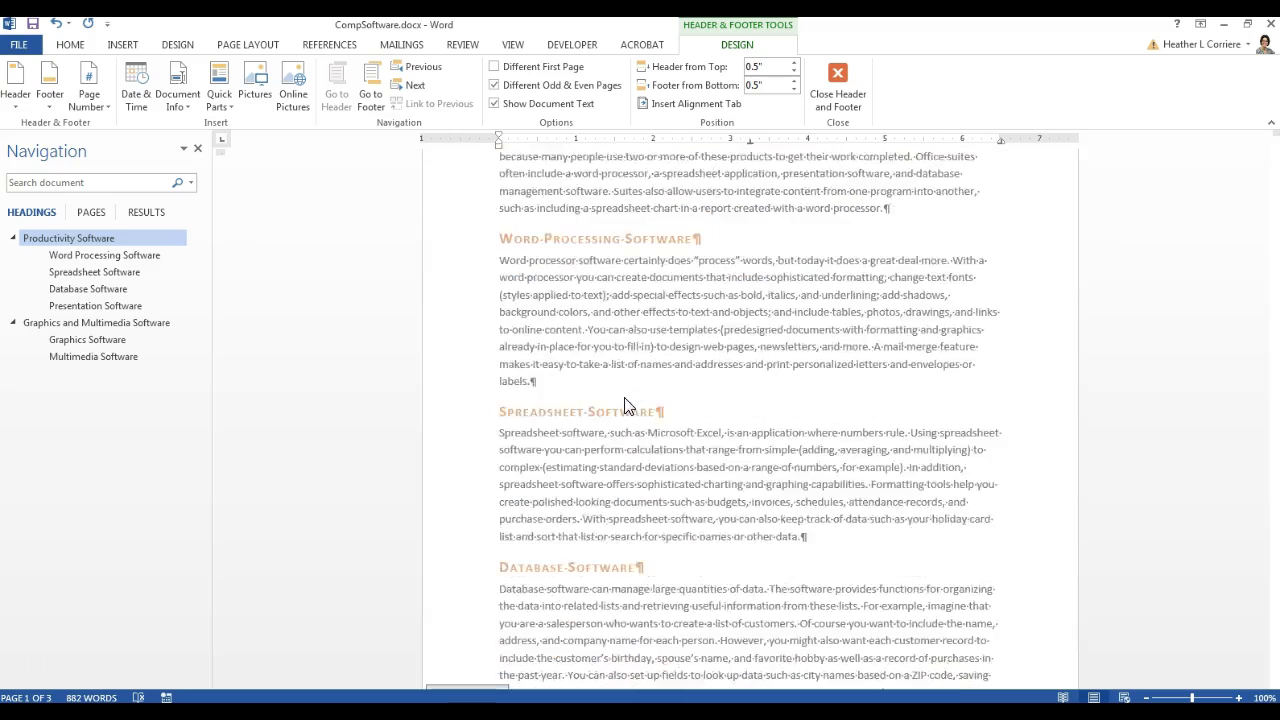
{"action": "scroll", "coordinate": [626, 398], "scroll_direction": "down", "scroll_amount": 2}
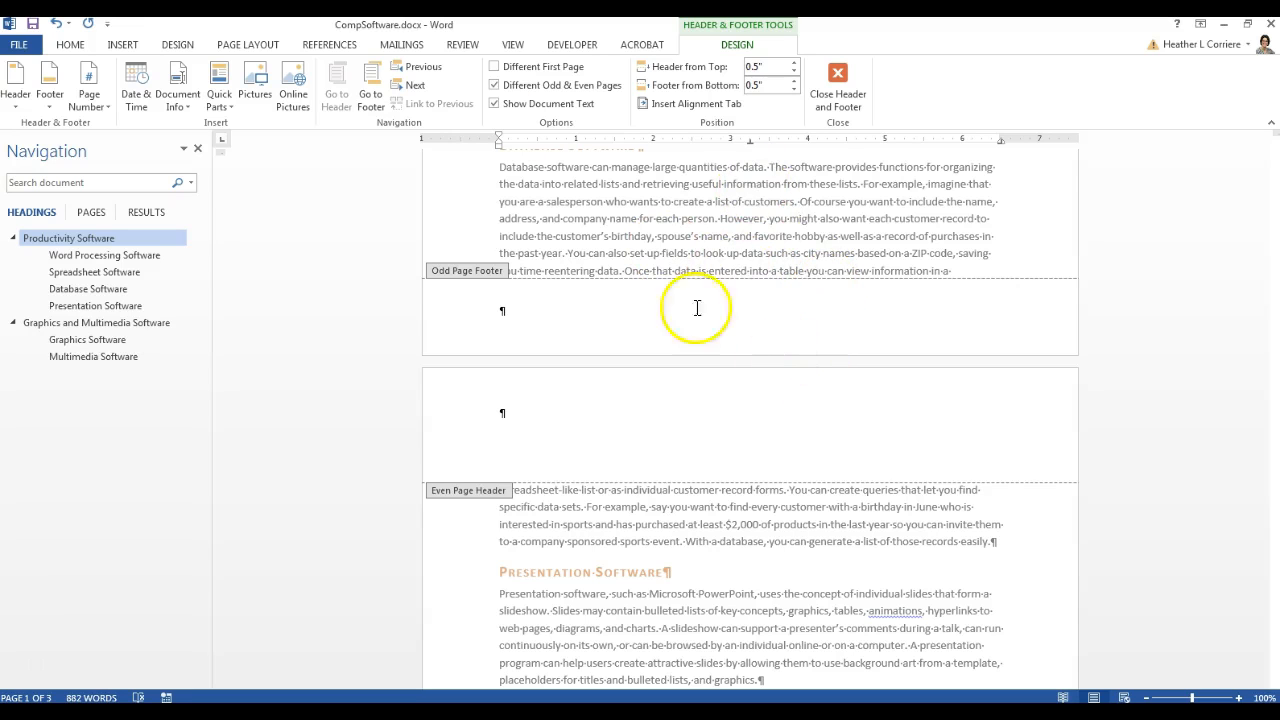
Clear the first-page and odd/even options so all pages share one numbered header again
{"action": "left_click", "coordinate": [494, 67]}
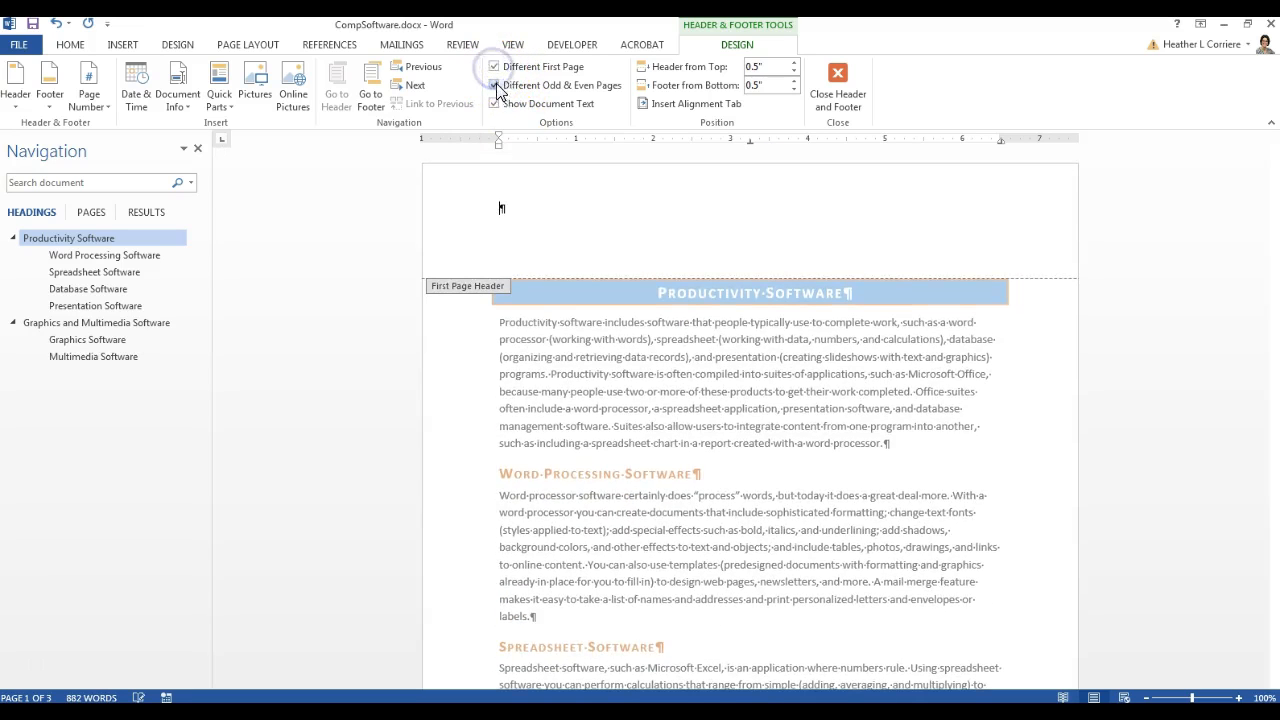
{"action": "left_click", "coordinate": [500, 68]}
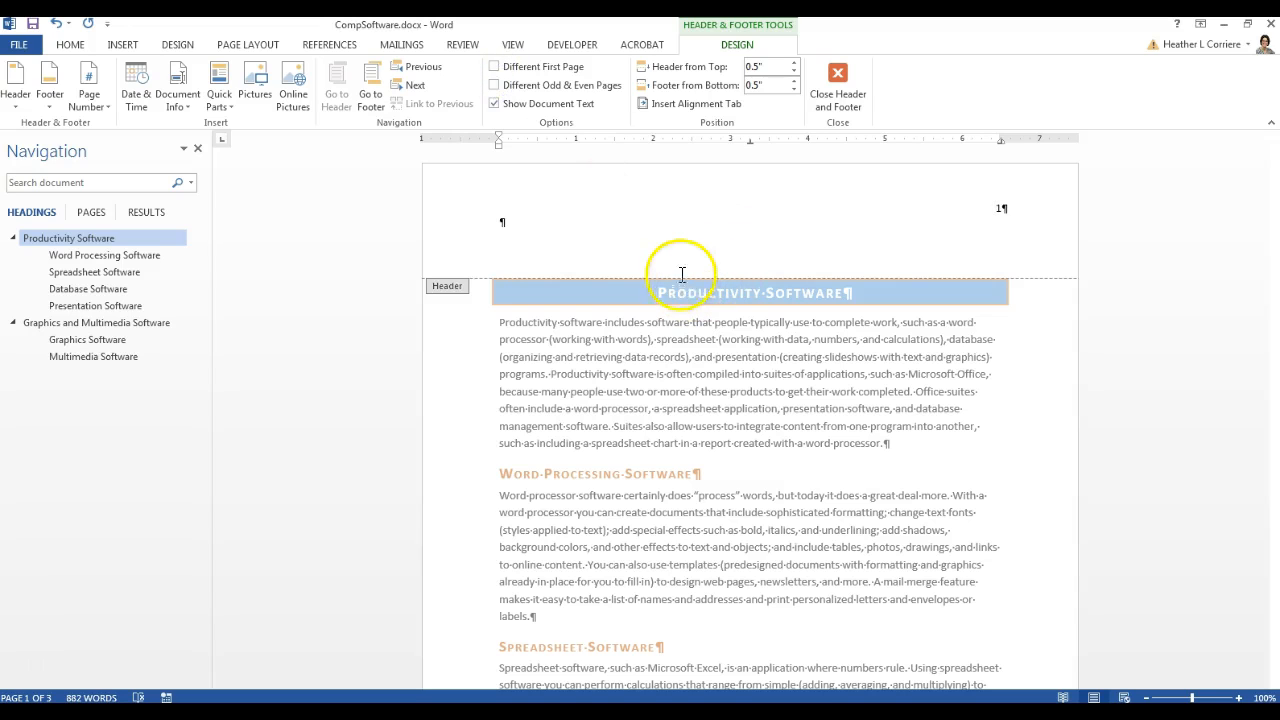
{"action": "scroll", "coordinate": [872, 420], "scroll_direction": "down", "scroll_amount": 1}
{"action": "scroll", "coordinate": [873, 418], "scroll_direction": "down", "scroll_amount": 10}
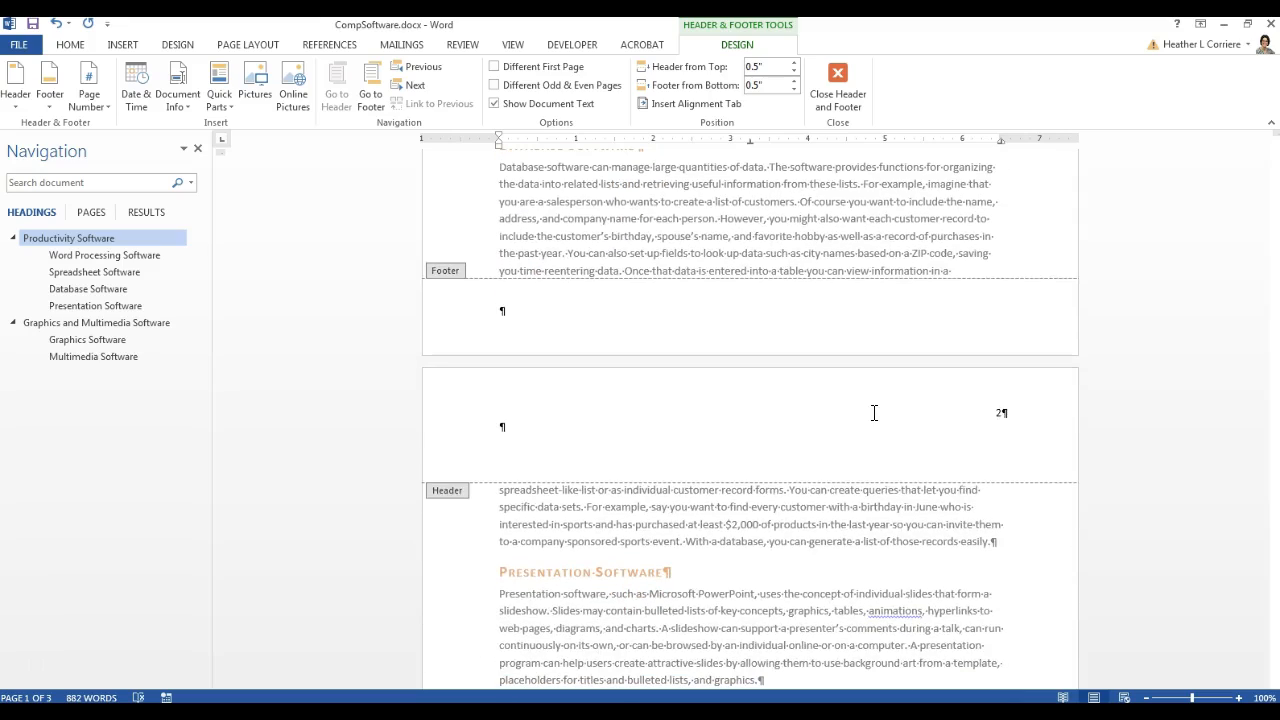
{"action": "scroll", "coordinate": [872, 420], "scroll_direction": "up", "scroll_amount": 10}
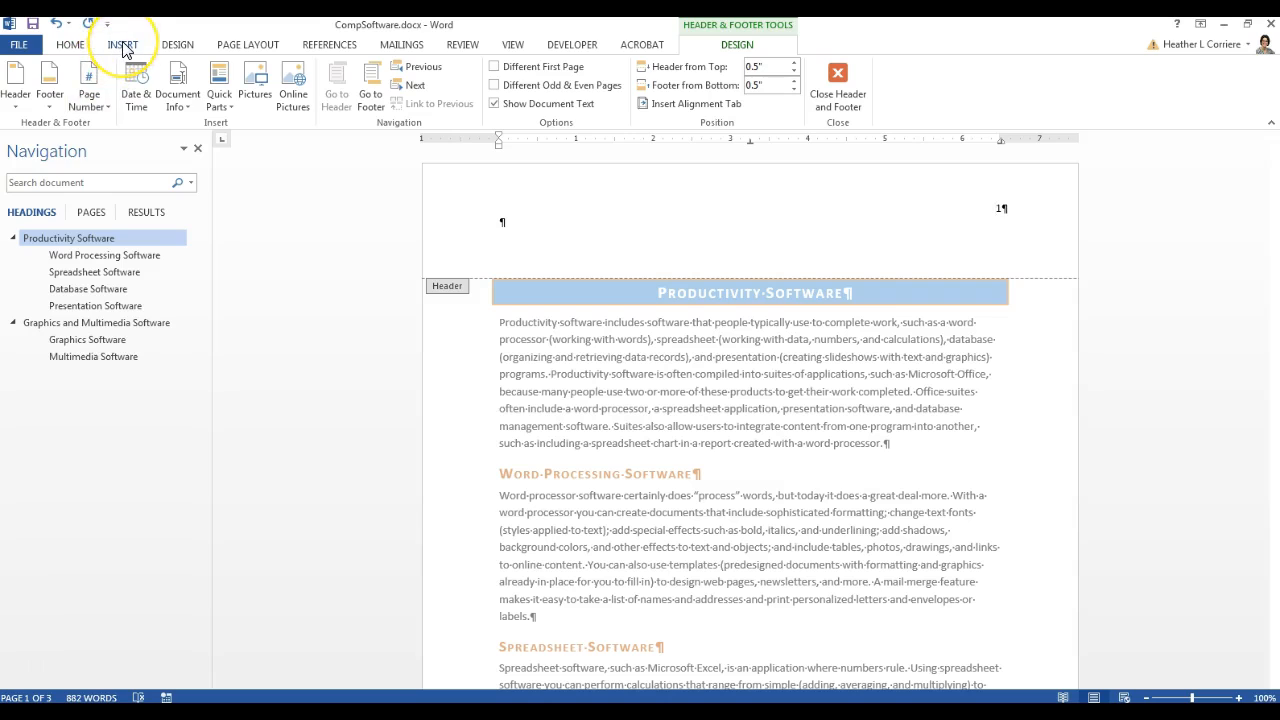
{"action": "left_click", "coordinate": [255, 46]}
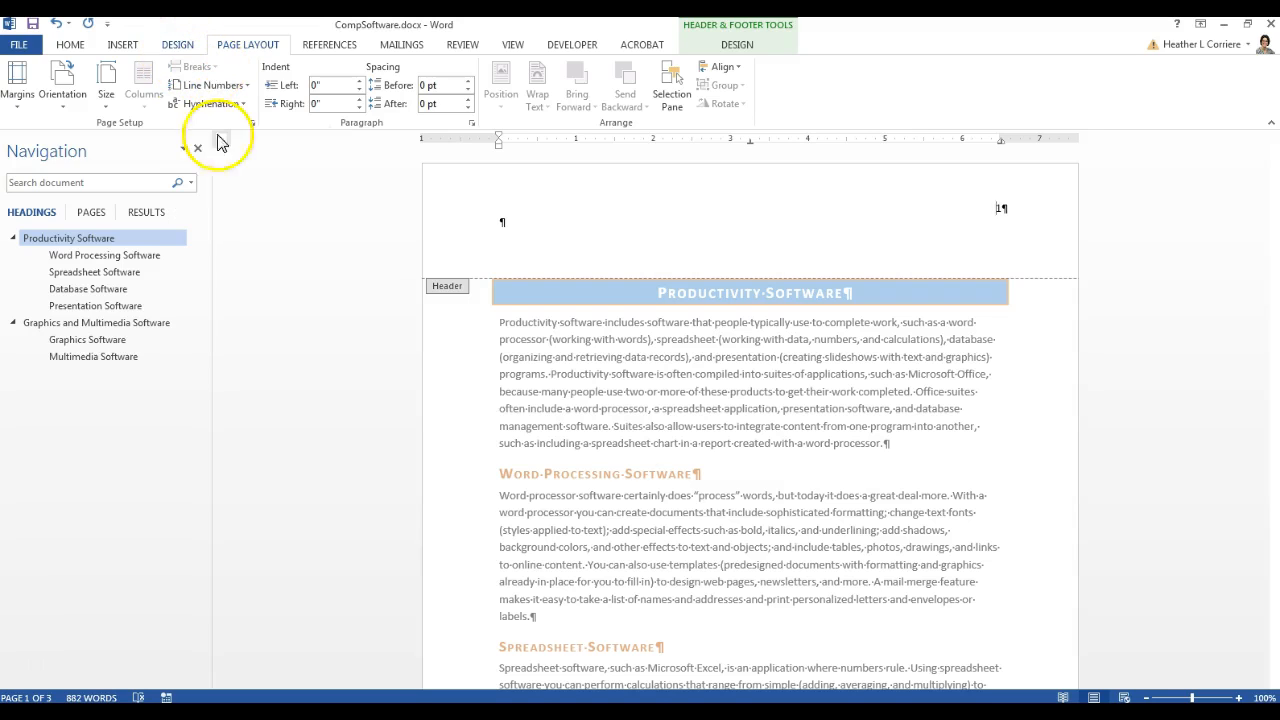
{"action": "left_click", "coordinate": [28, 664]}
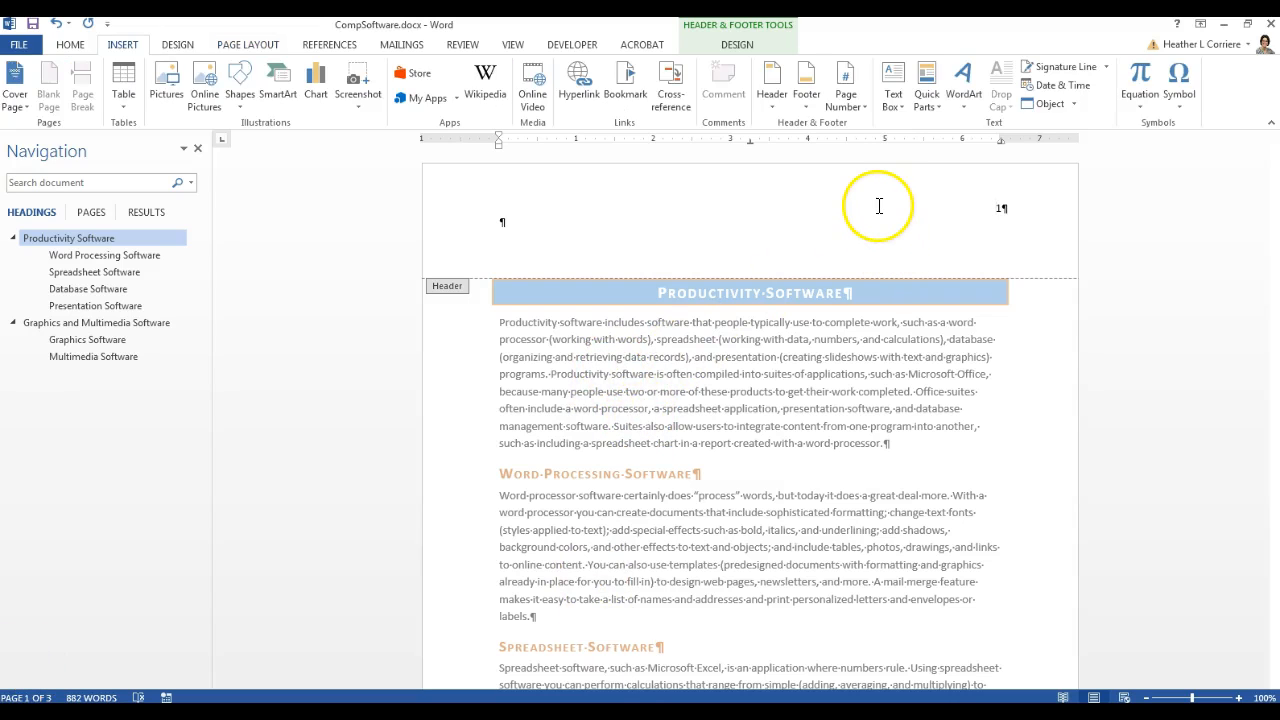
Exit header editing back to the document body and scroll down through the pages
{"action": "double_click", "coordinate": [838, 462]}
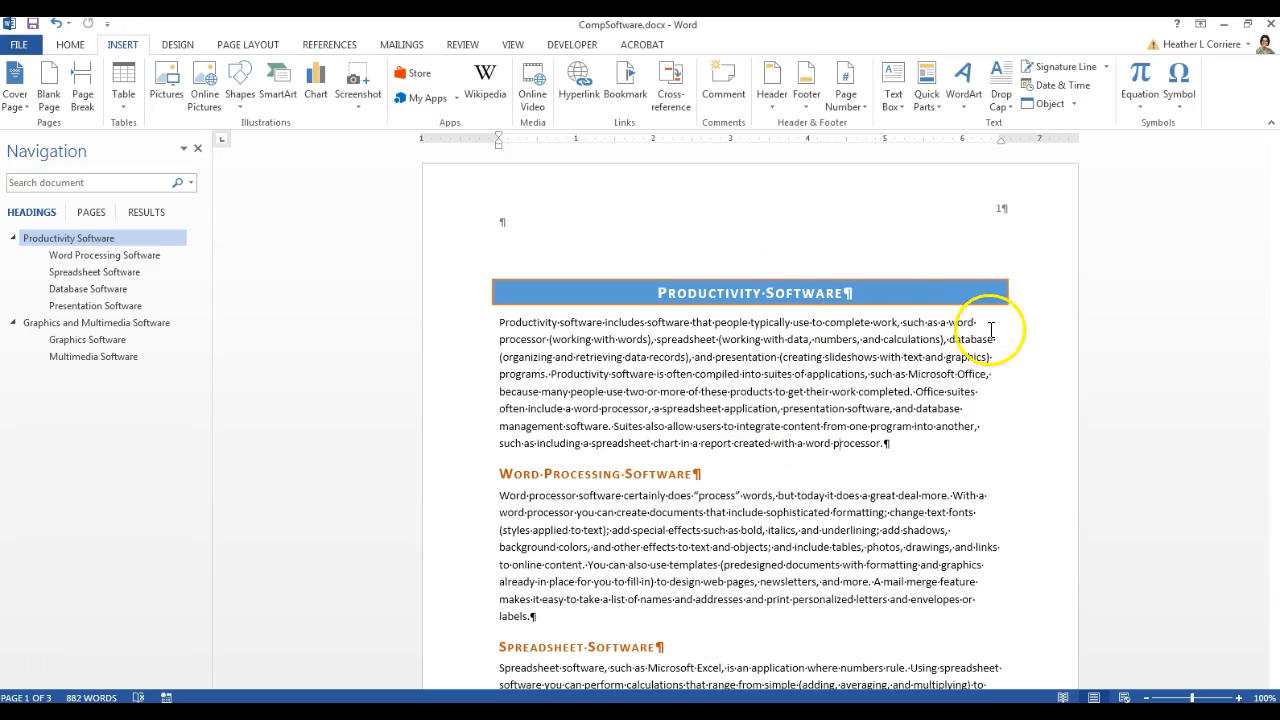
{"action": "scroll", "coordinate": [915, 510], "scroll_direction": "down", "scroll_amount": 7}
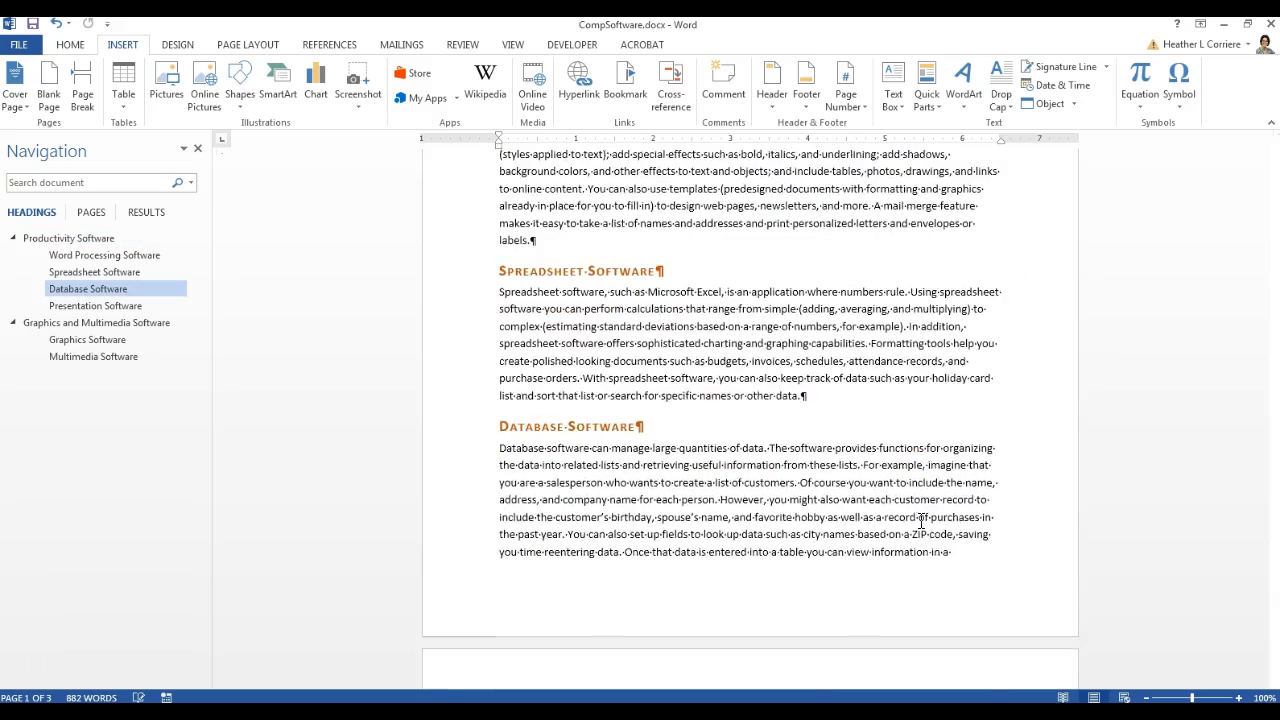
{"action": "scroll", "coordinate": [922, 520], "scroll_direction": "down", "scroll_amount": 1}
Insert a Next Page section break after 'information in a' in the Database paragraph
{"action": "left_click", "coordinate": [966, 501]}
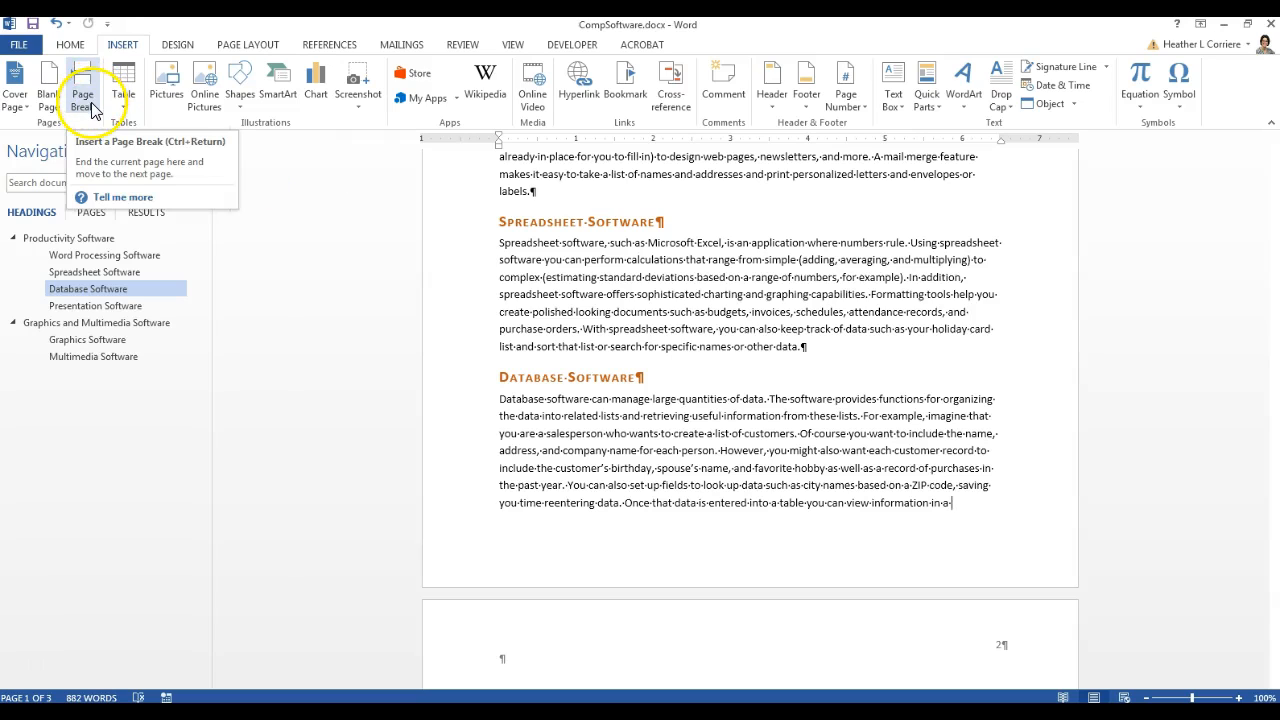
{"action": "left_click", "coordinate": [246, 46]}
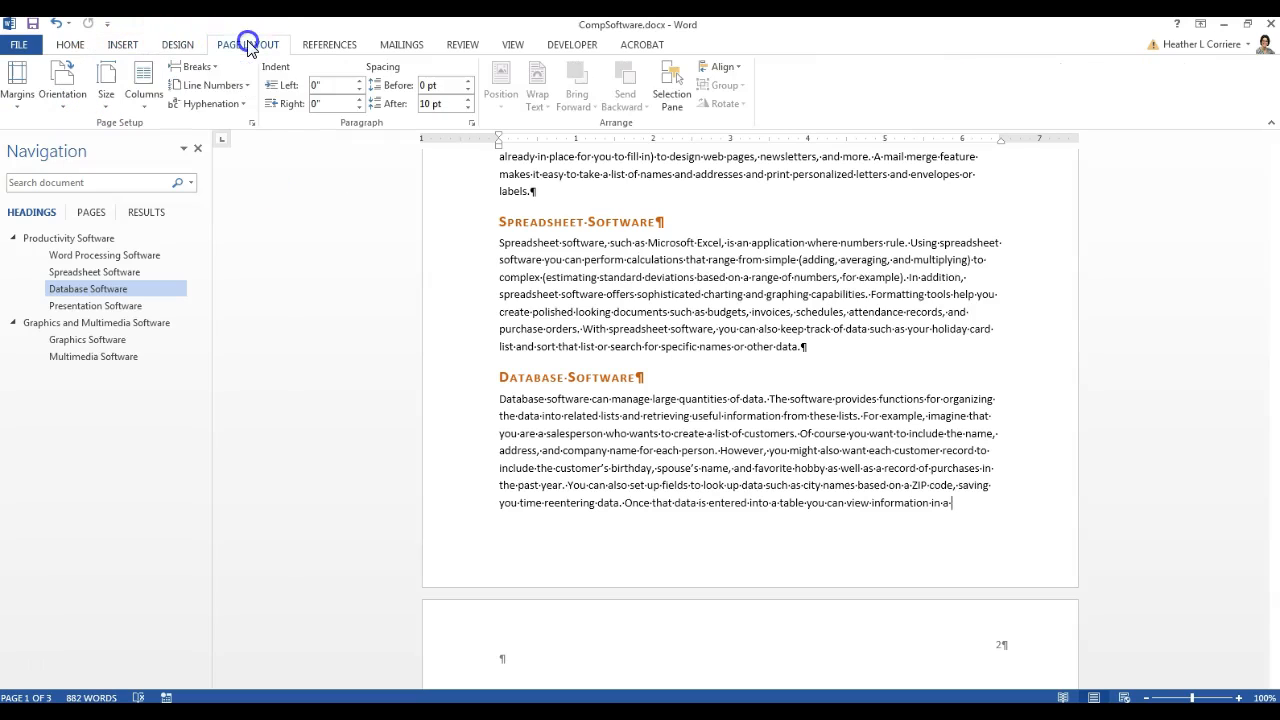
{"action": "left_click", "coordinate": [200, 66]}
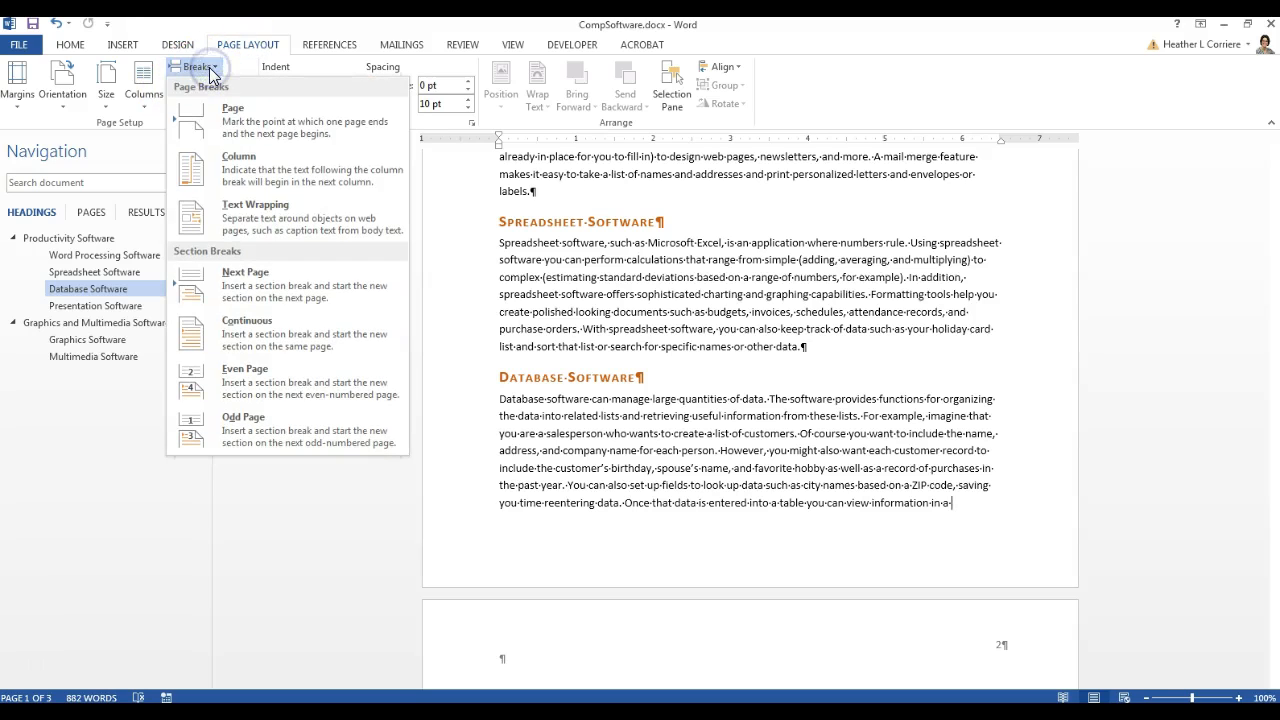
{"action": "left_click", "coordinate": [282, 300]}
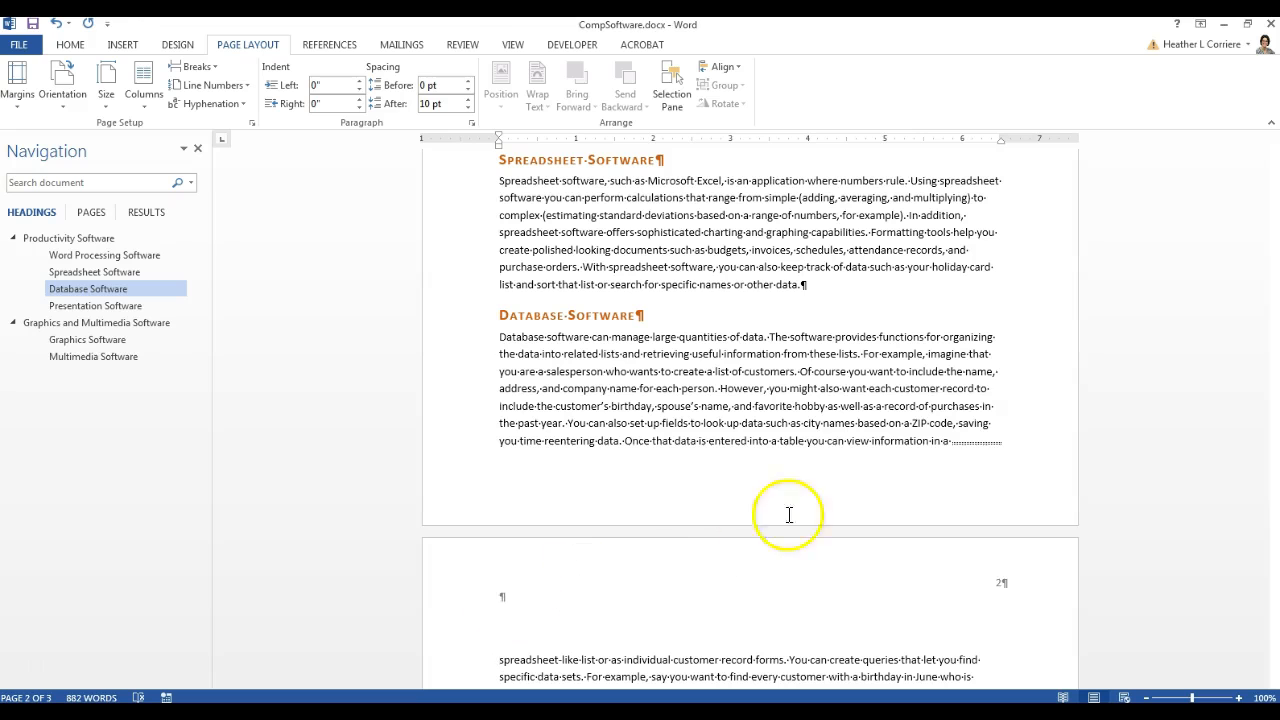
Open section 2's header on page 2 for editing and scroll to compare both sections
{"action": "scroll", "coordinate": [994, 460], "scroll_direction": "down", "scroll_amount": 2}
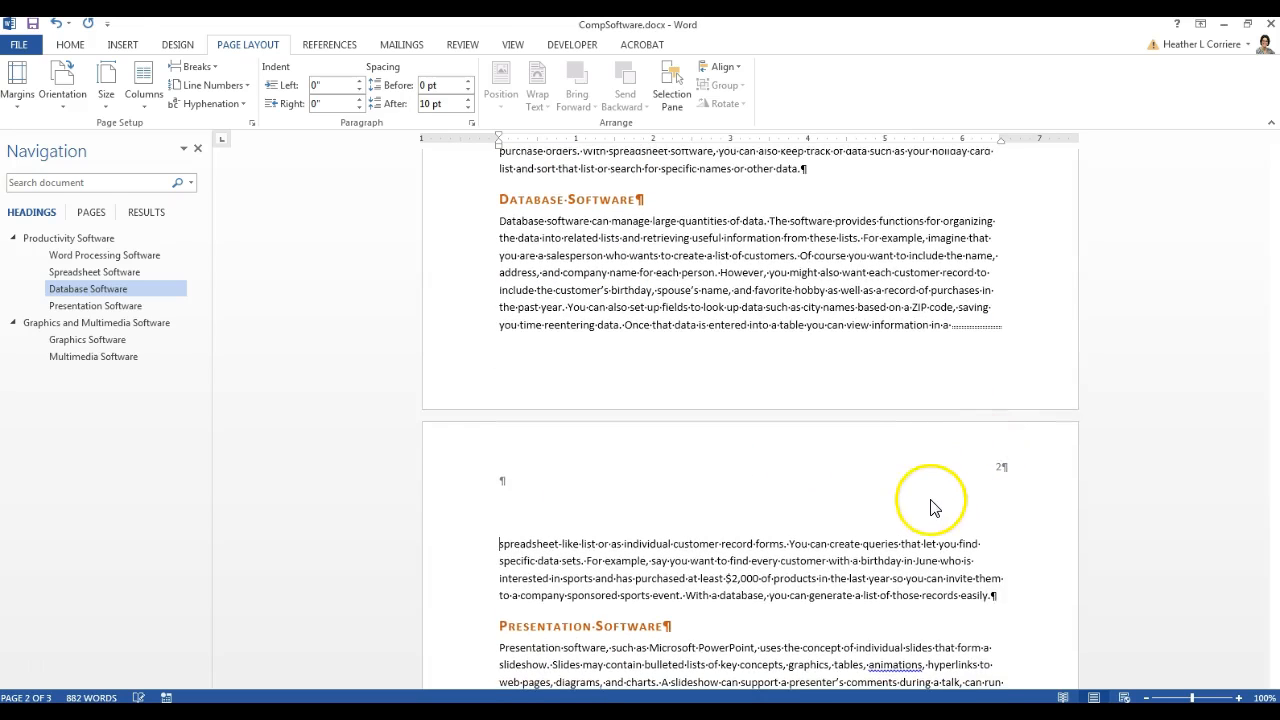
{"action": "double_click", "coordinate": [904, 470]}
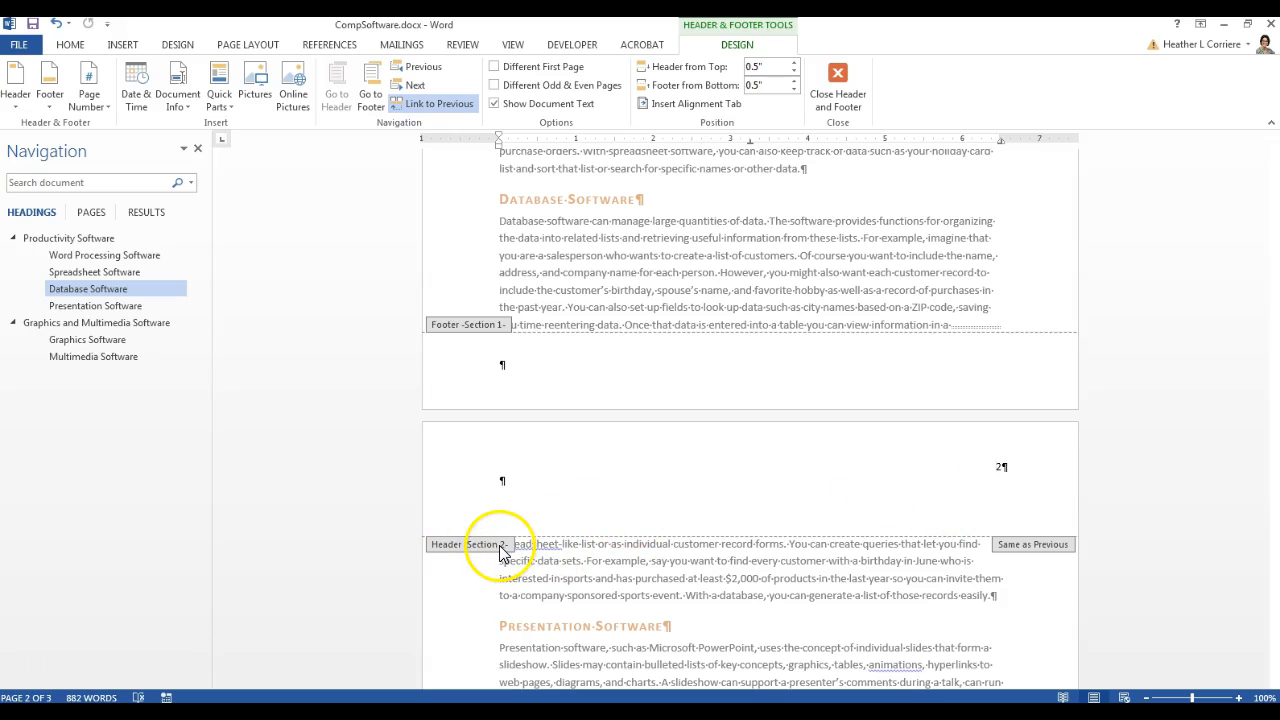
{"action": "scroll", "coordinate": [500, 550], "scroll_direction": "up", "scroll_amount": 10}
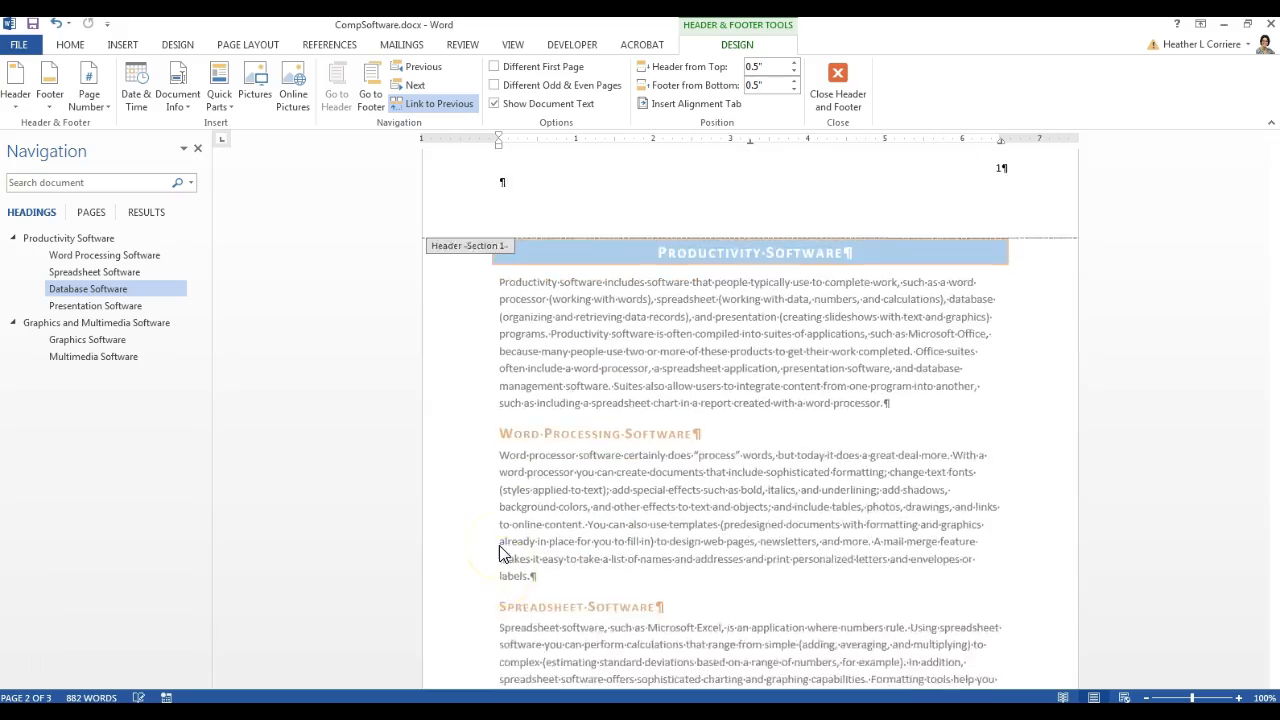
{"action": "scroll", "coordinate": [851, 640], "scroll_direction": "down", "scroll_amount": 8}
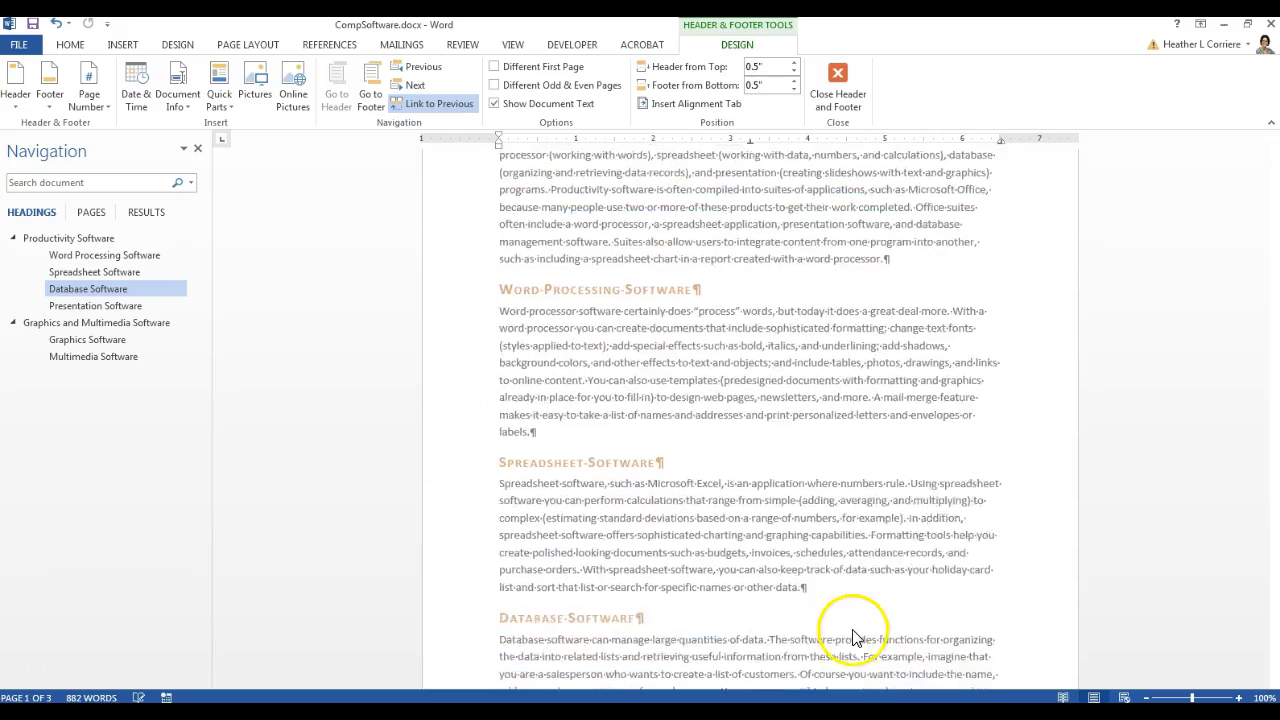
{"action": "scroll", "coordinate": [852, 632], "scroll_direction": "down", "scroll_amount": 3}
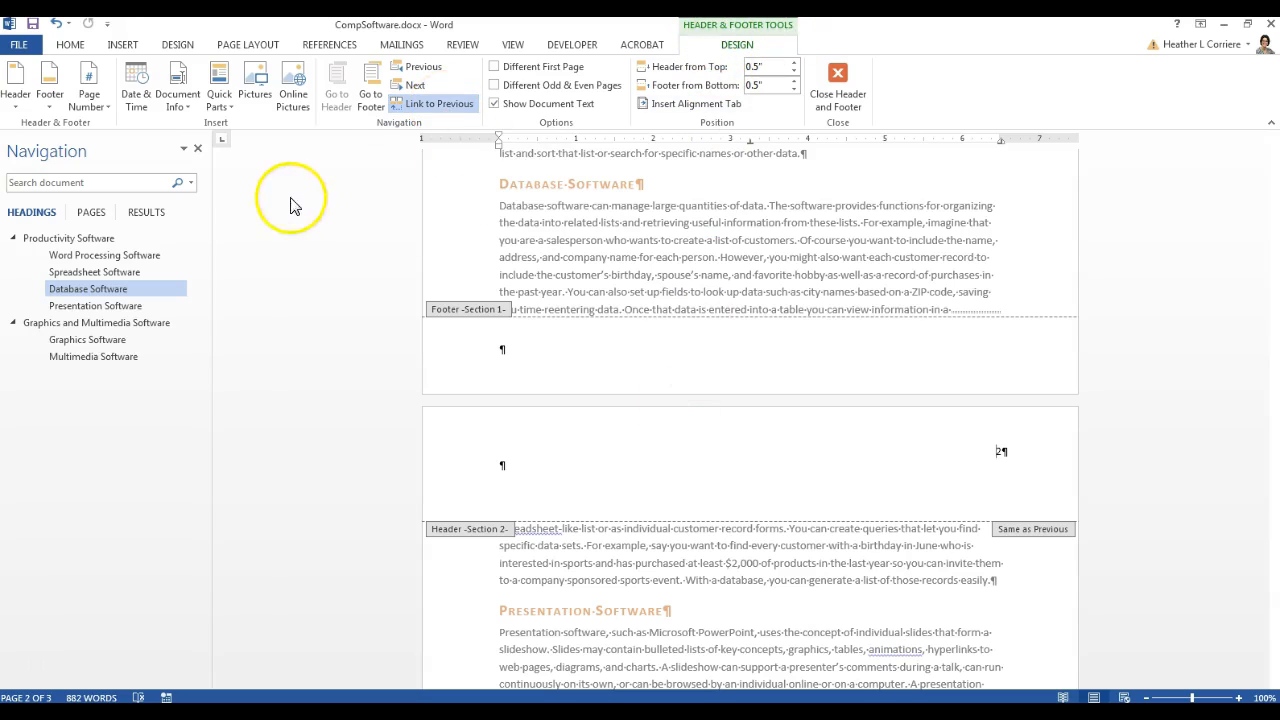
{"action": "left_click", "coordinate": [433, 107]}
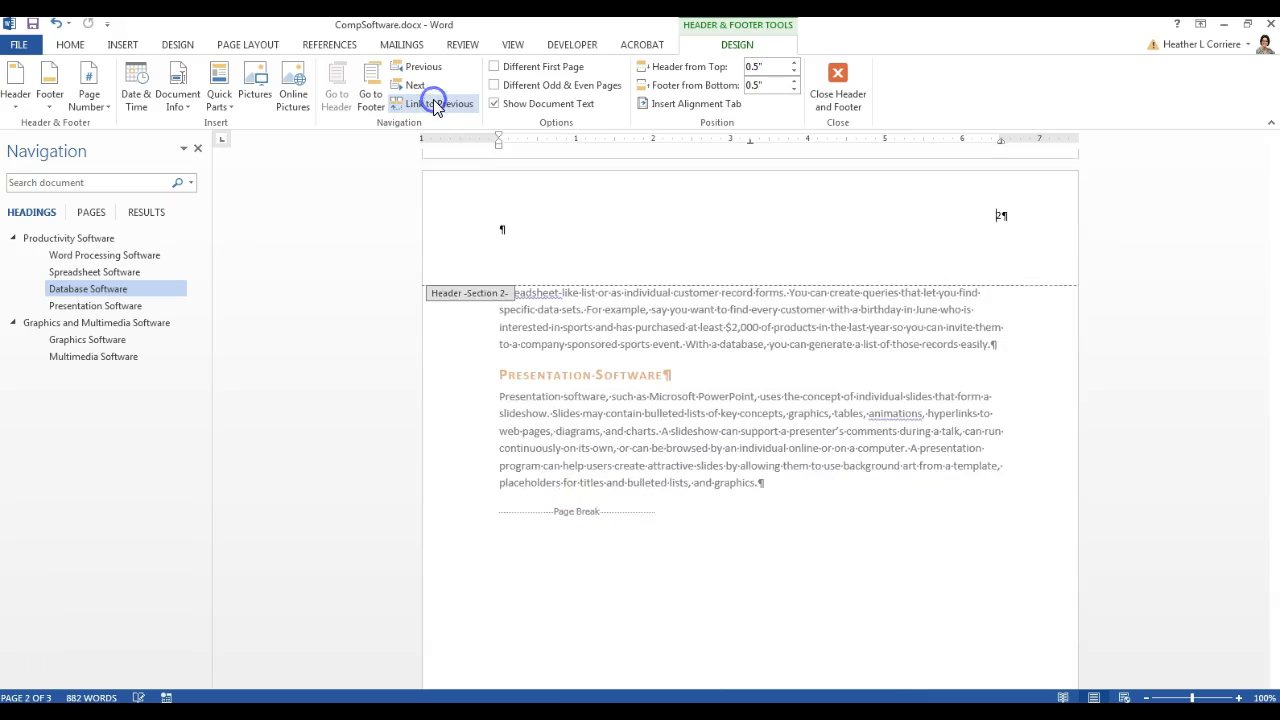
{"action": "scroll", "coordinate": [997, 585], "scroll_direction": "up", "scroll_amount": 3}
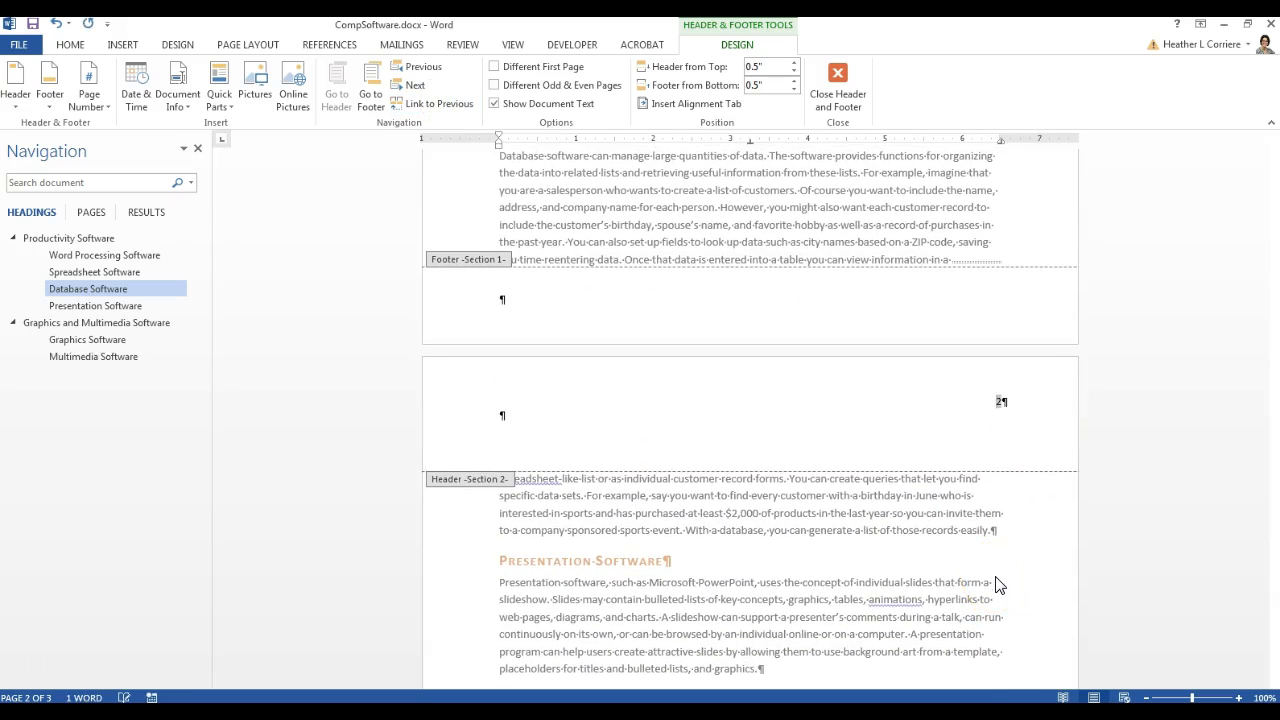
{"action": "scroll", "coordinate": [608, 452], "scroll_direction": "up", "scroll_amount": 15}
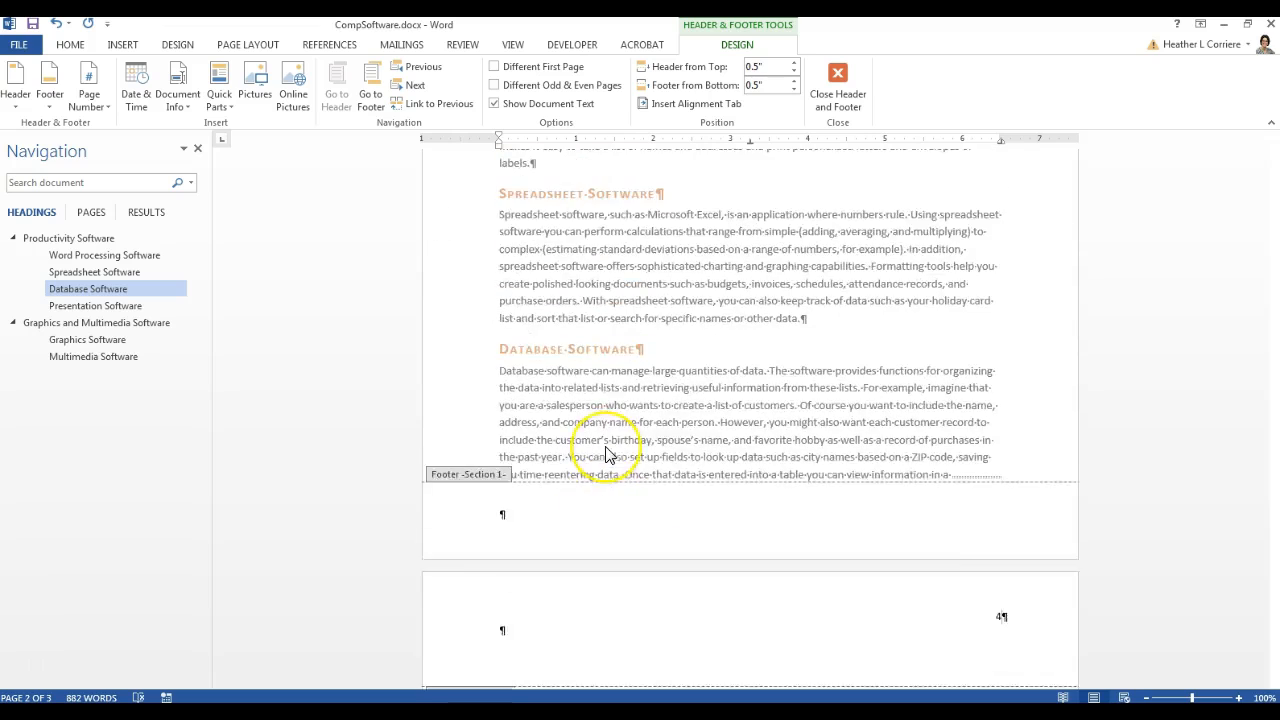
{"action": "left_click", "coordinate": [937, 211]}
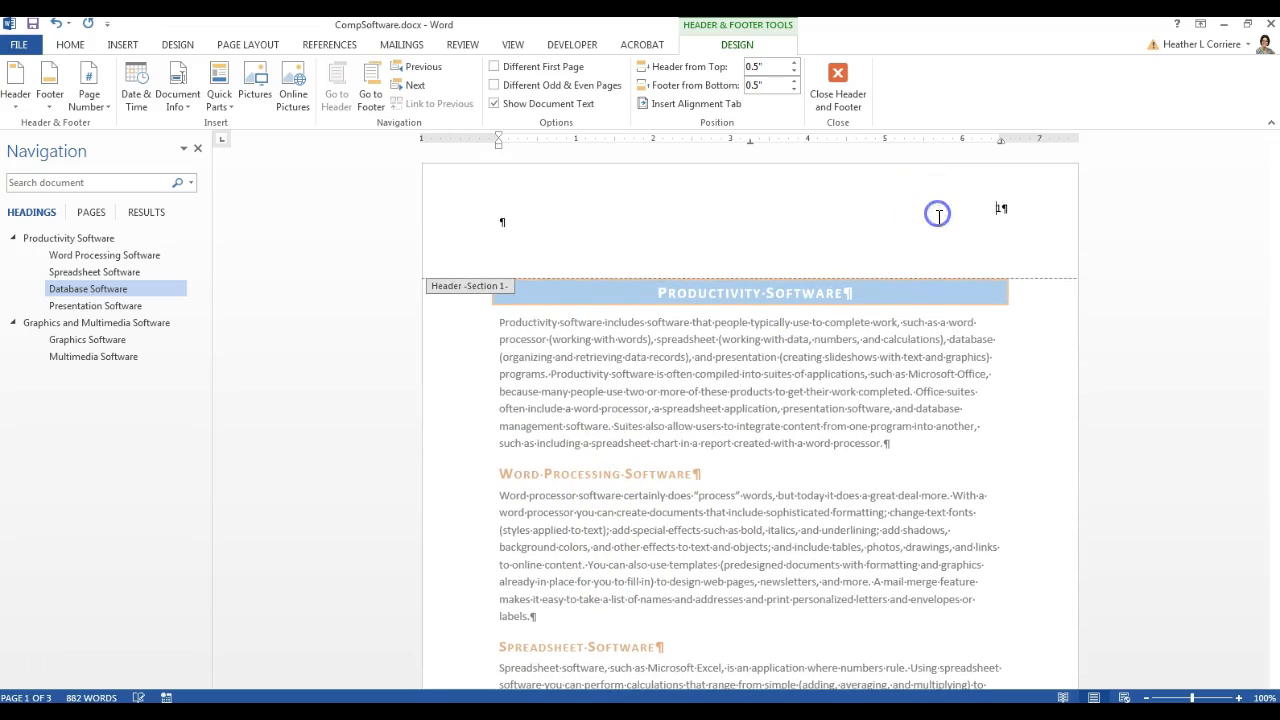
{"action": "scroll", "coordinate": [966, 485], "scroll_direction": "down", "scroll_amount": 10}
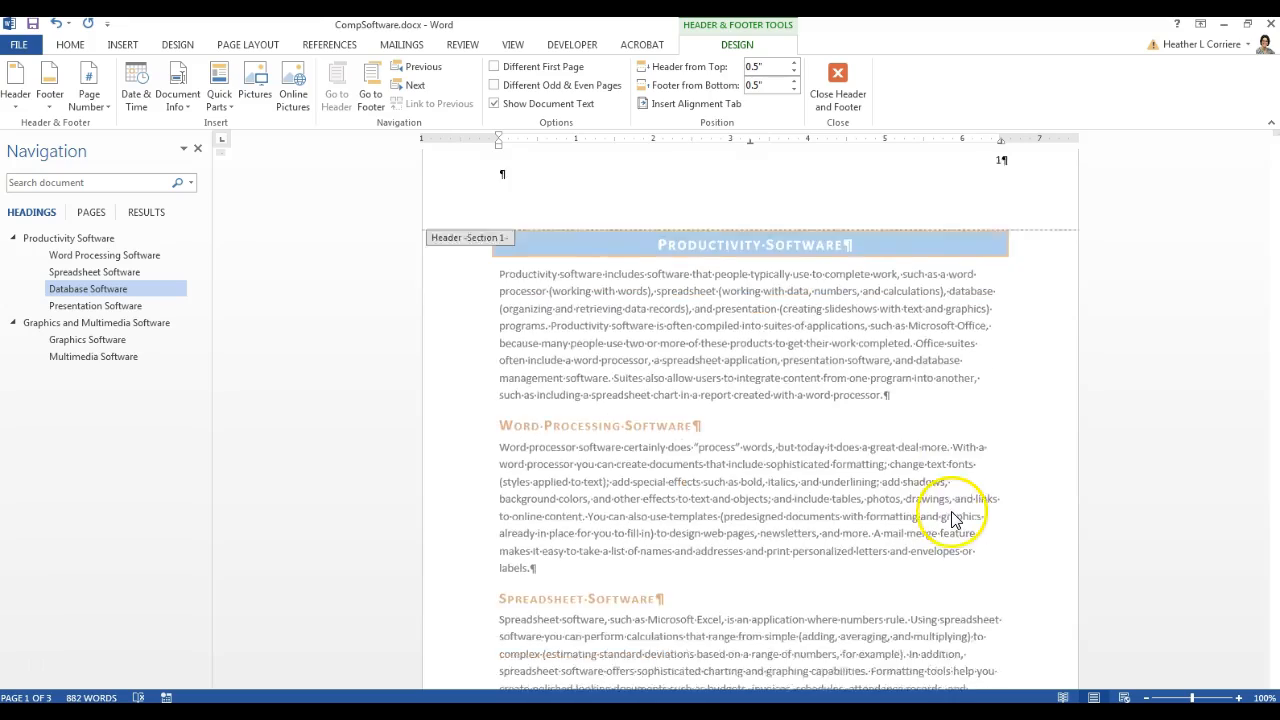
{"action": "scroll", "coordinate": [949, 511], "scroll_direction": "down", "scroll_amount": 6}
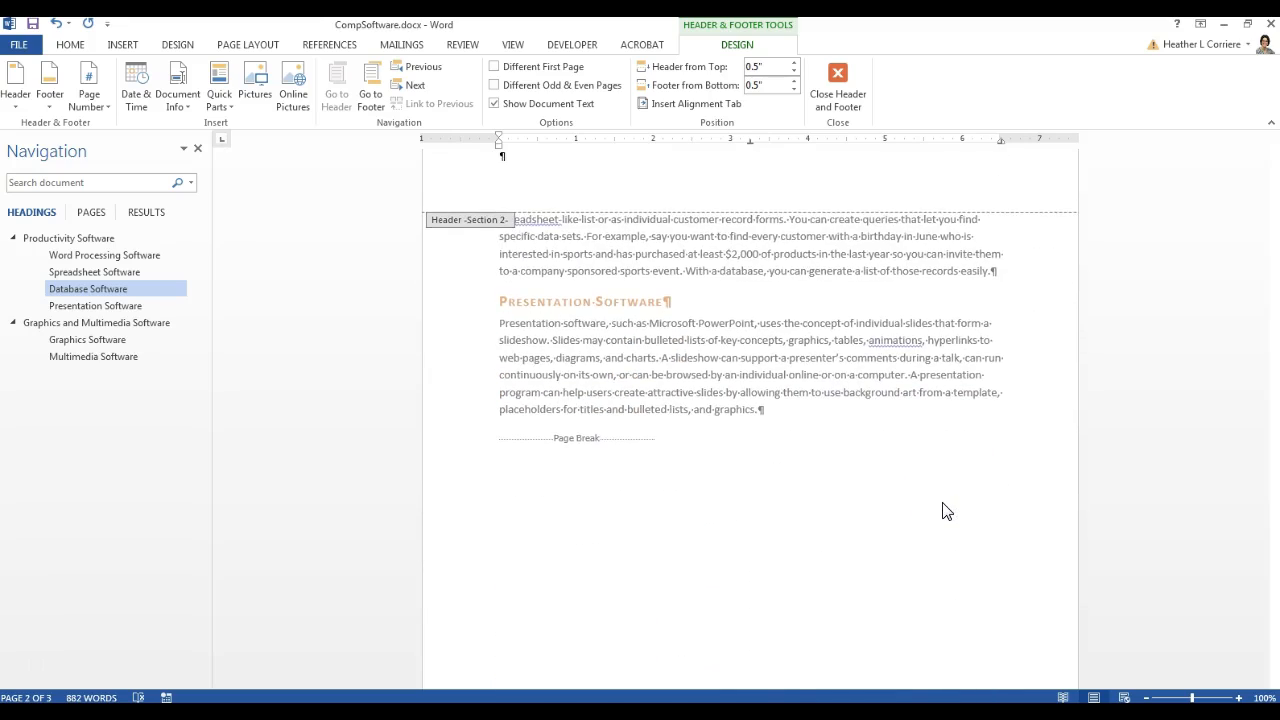
{"action": "scroll", "coordinate": [947, 511], "scroll_direction": "down", "scroll_amount": 8}
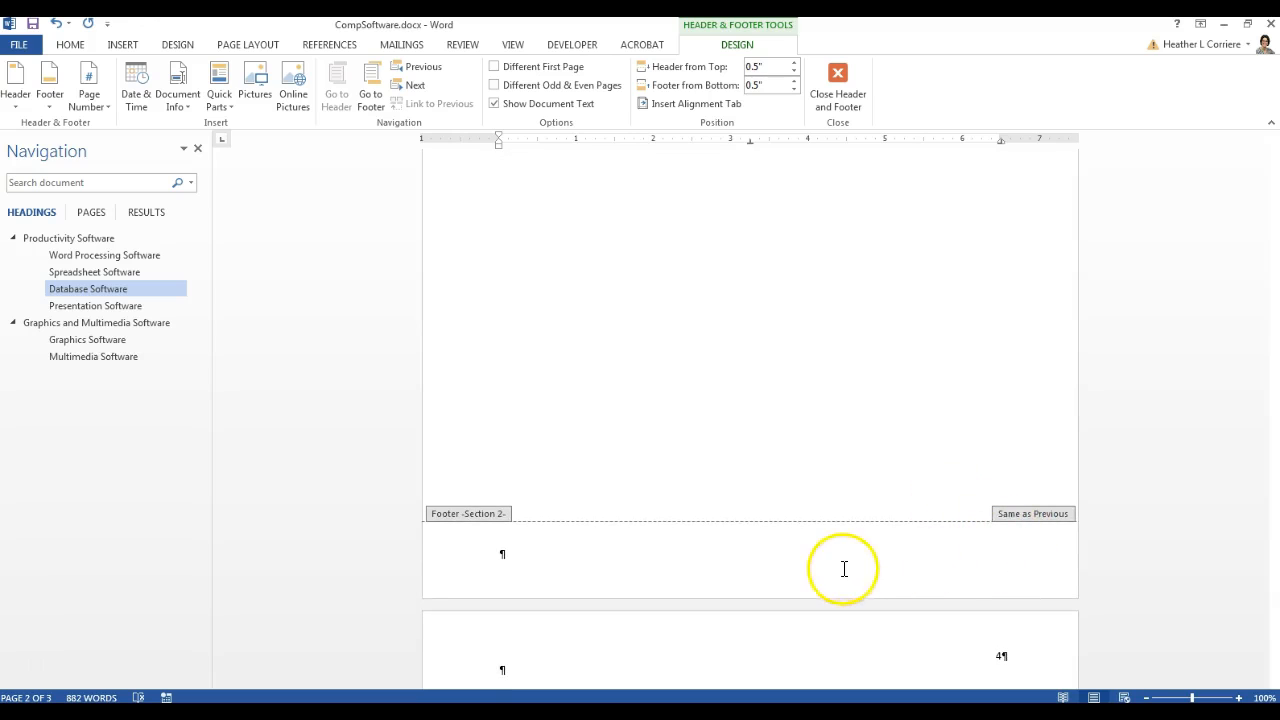
Type 232 in the section 1 footer, confirm it appears in section 2's footer, and close header editing
{"action": "left_click", "coordinate": [844, 568]}
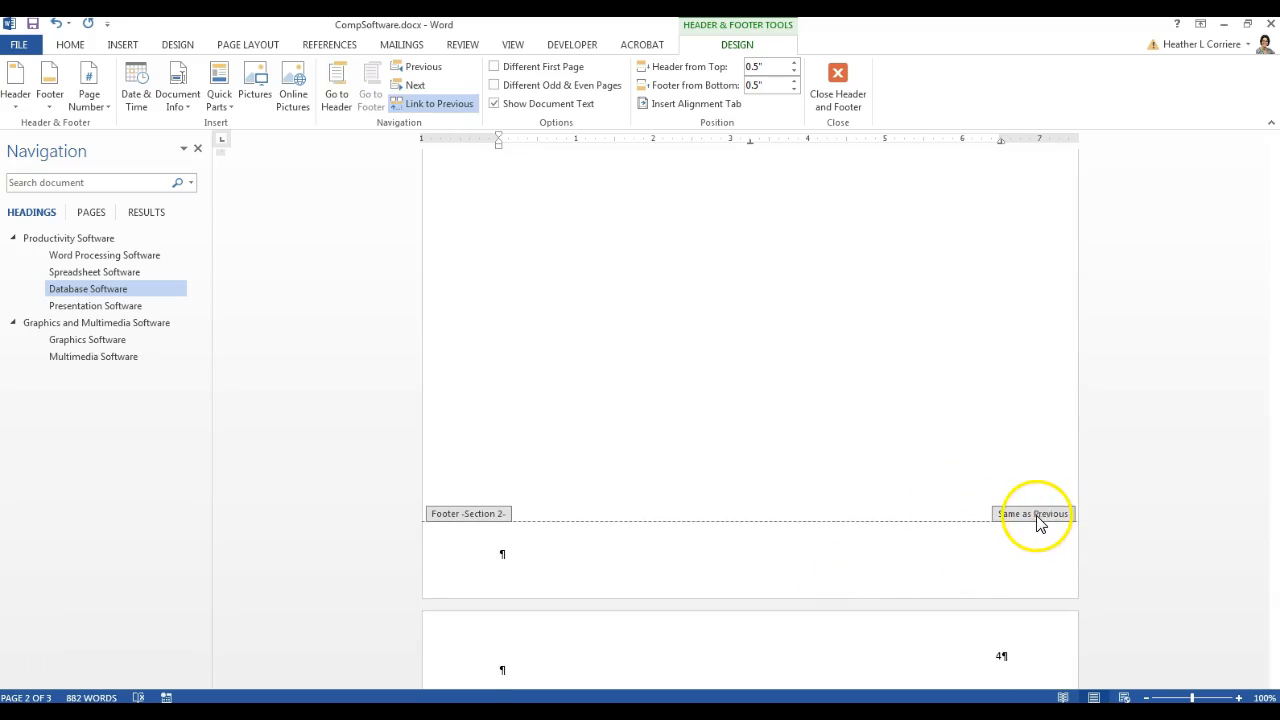
{"action": "scroll", "coordinate": [846, 567], "scroll_direction": "down", "scroll_amount": 10}
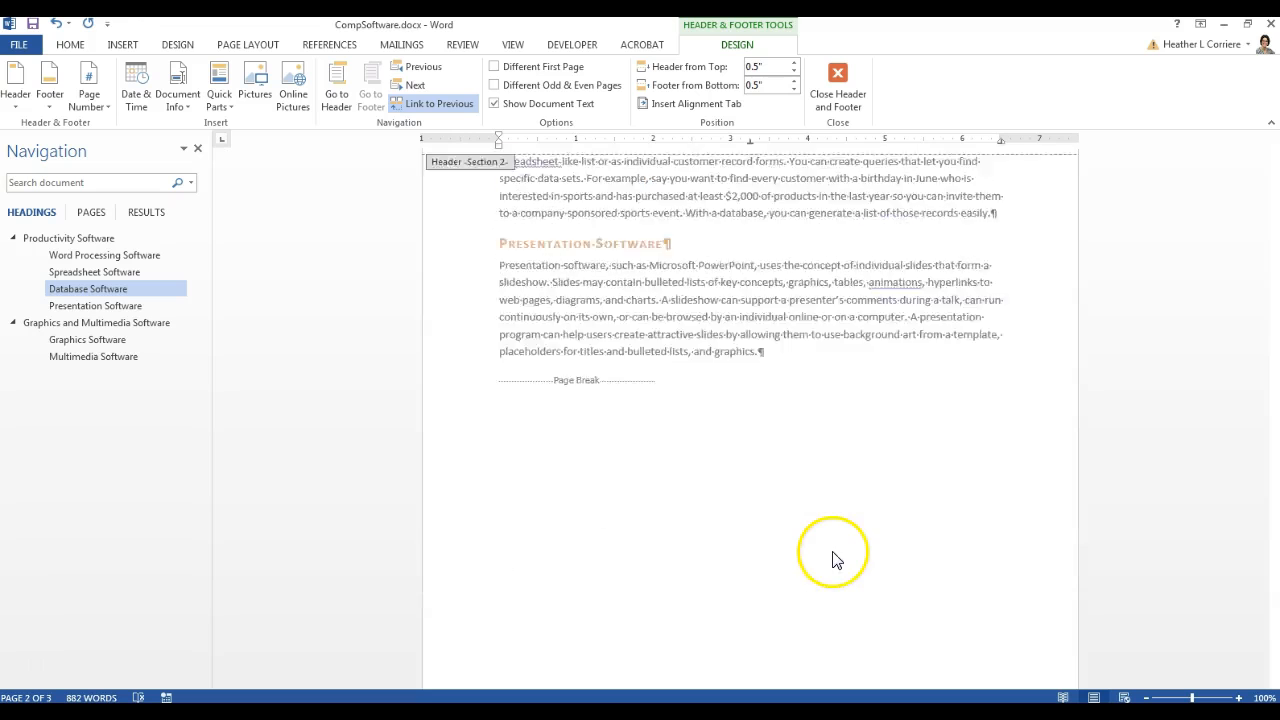
{"action": "scroll", "coordinate": [834, 560], "scroll_direction": "up", "scroll_amount": 3}
{"action": "right_click", "coordinate": [831, 552]}
{"action": "left_click", "coordinate": [733, 130]}
{"action": "scroll", "coordinate": [711, 212], "scroll_direction": "up", "scroll_amount": 4}
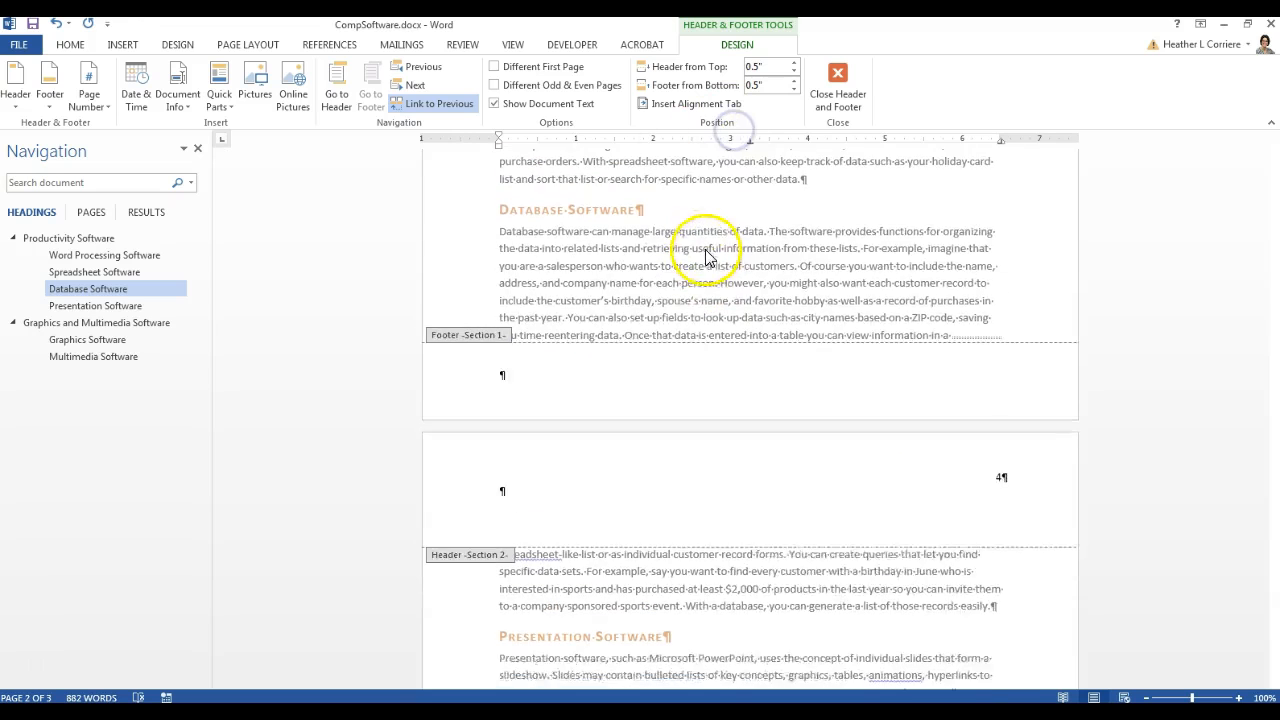
{"action": "left_click", "coordinate": [502, 388]}
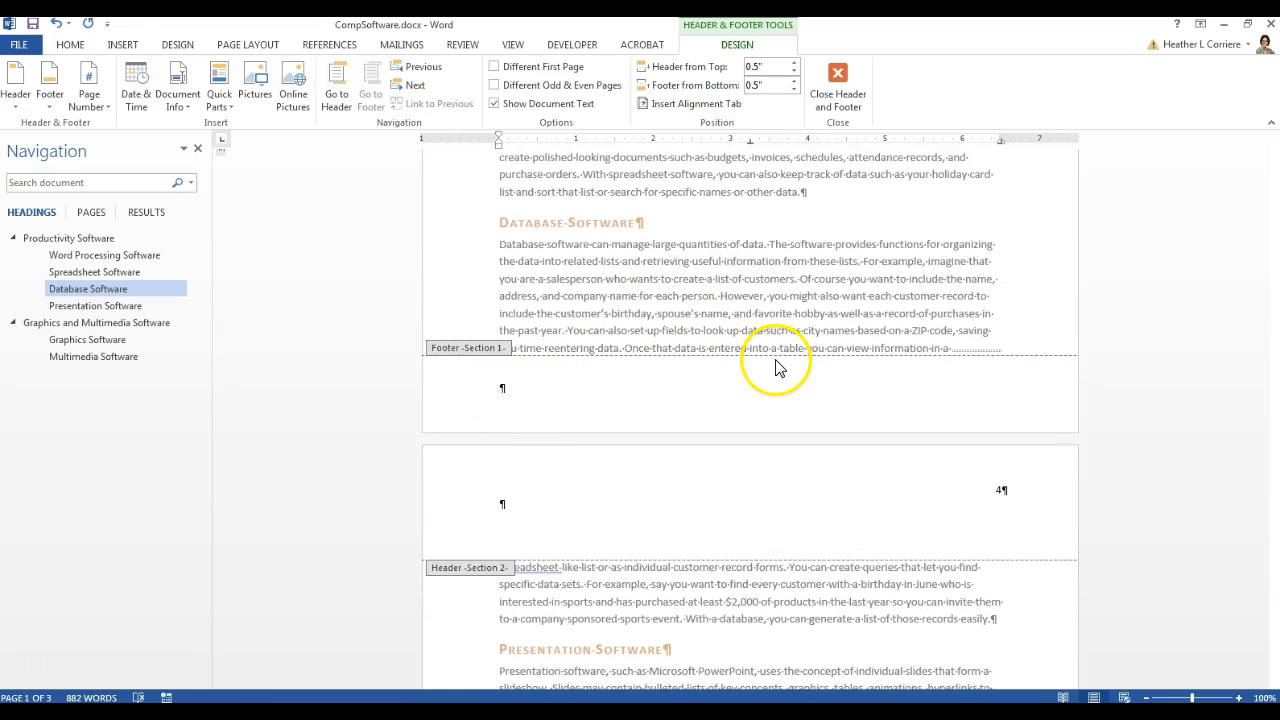
{"action": "scroll", "coordinate": [806, 374], "scroll_direction": "down", "scroll_amount": 6}
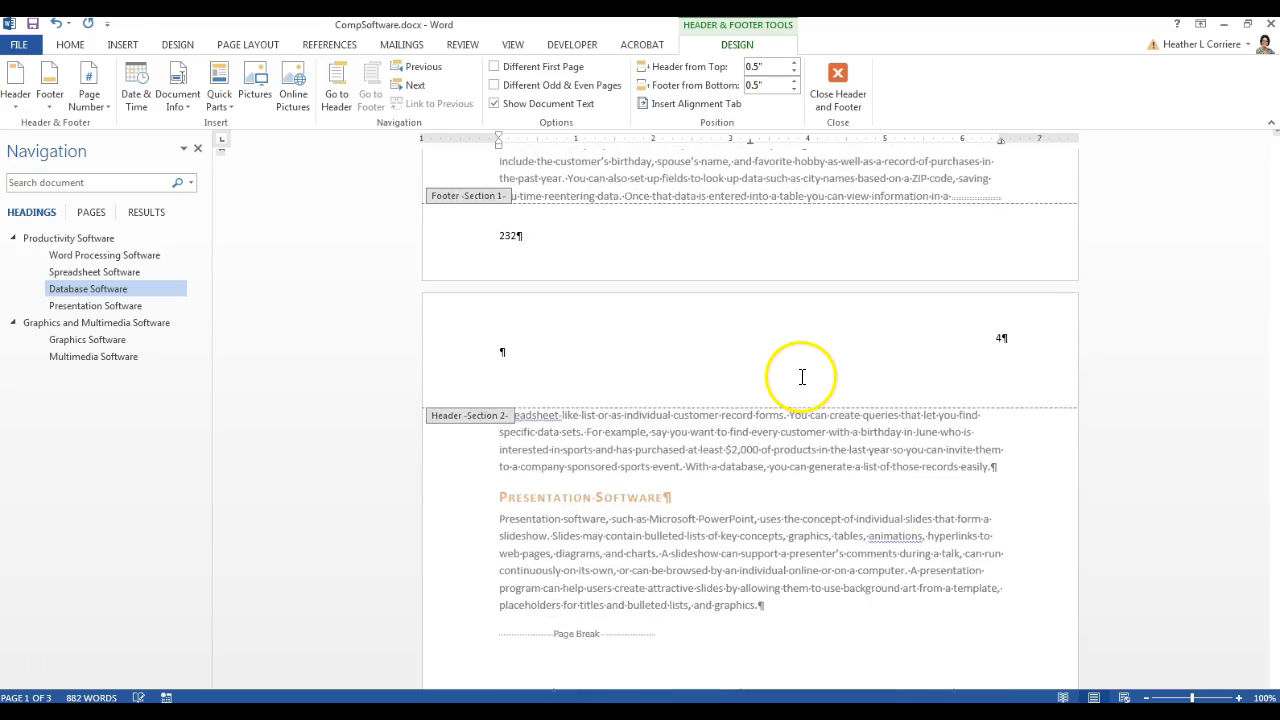
{"action": "scroll", "coordinate": [800, 383], "scroll_direction": "down", "scroll_amount": 8}
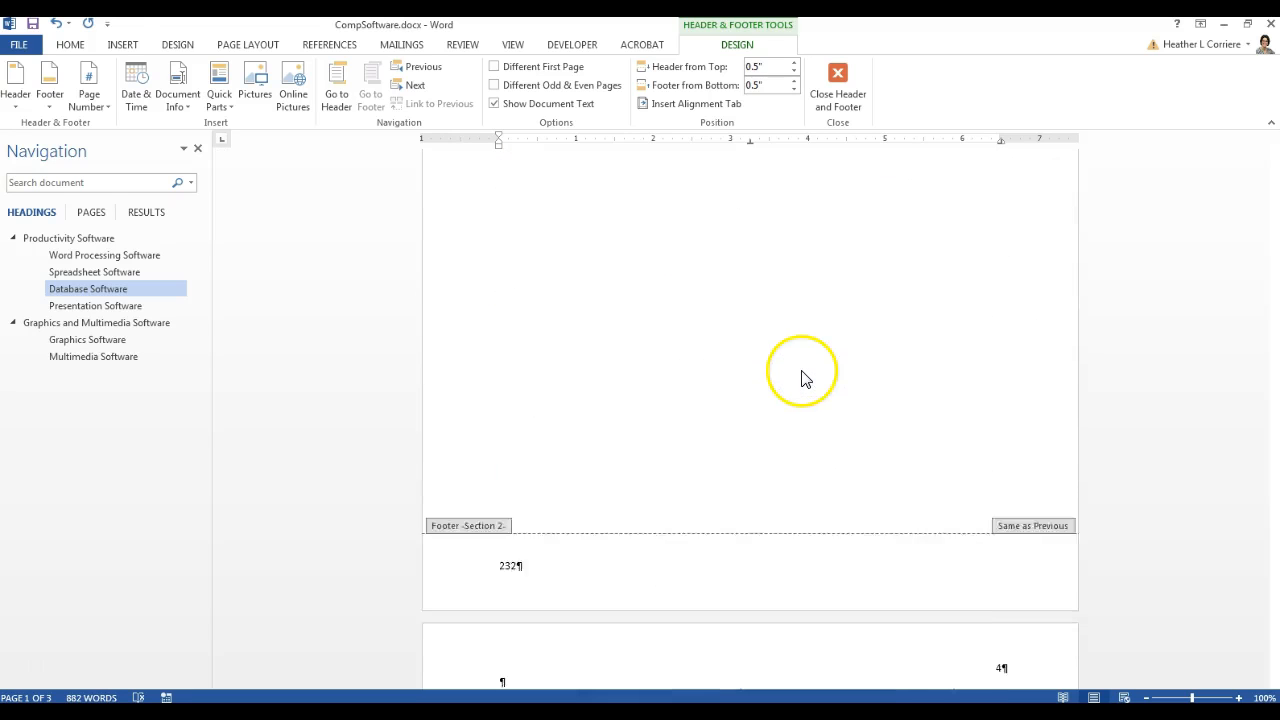
{"action": "scroll", "coordinate": [574, 548], "scroll_direction": "down", "scroll_amount": 14}
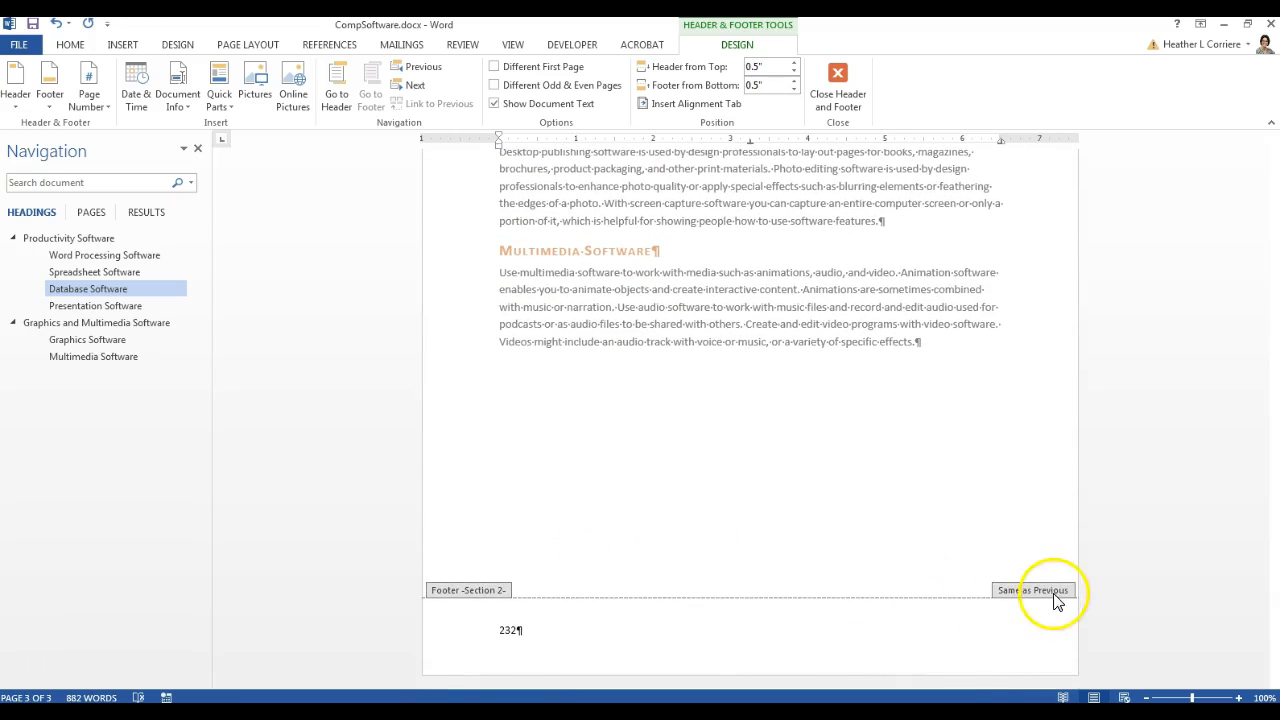
{"action": "left_click", "coordinate": [1045, 589]}
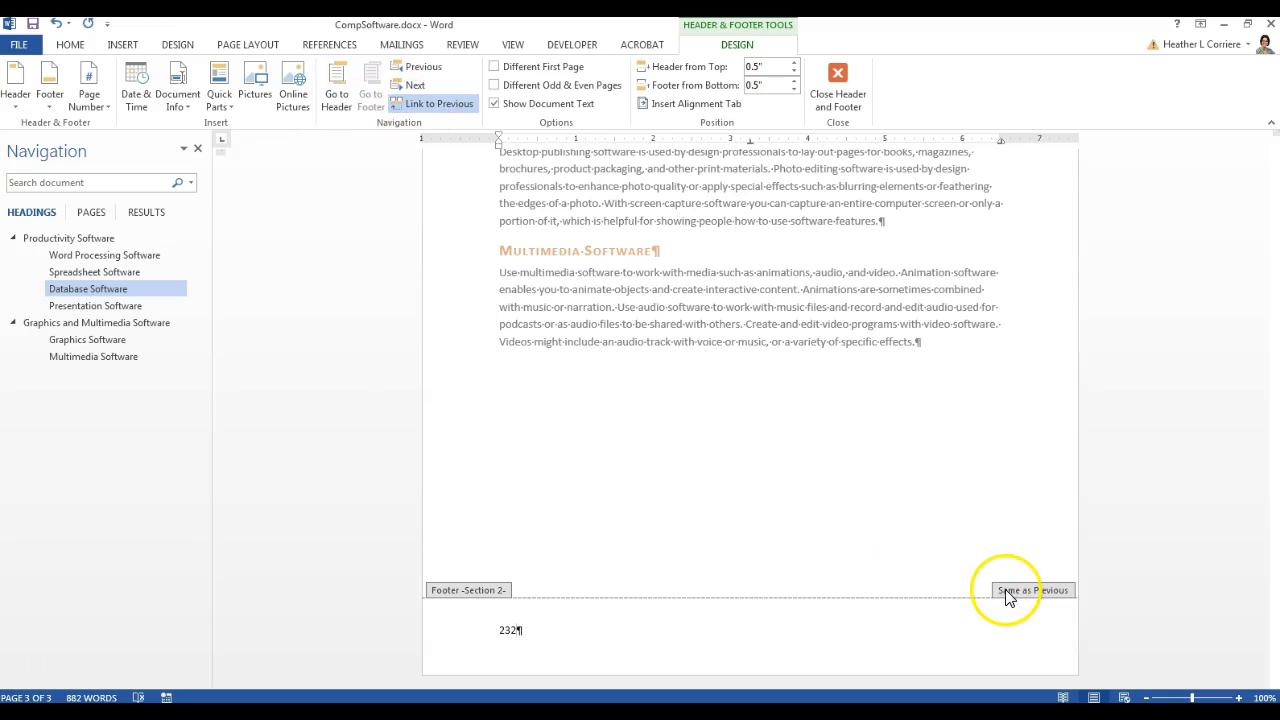
{"action": "left_click", "coordinate": [838, 86]}
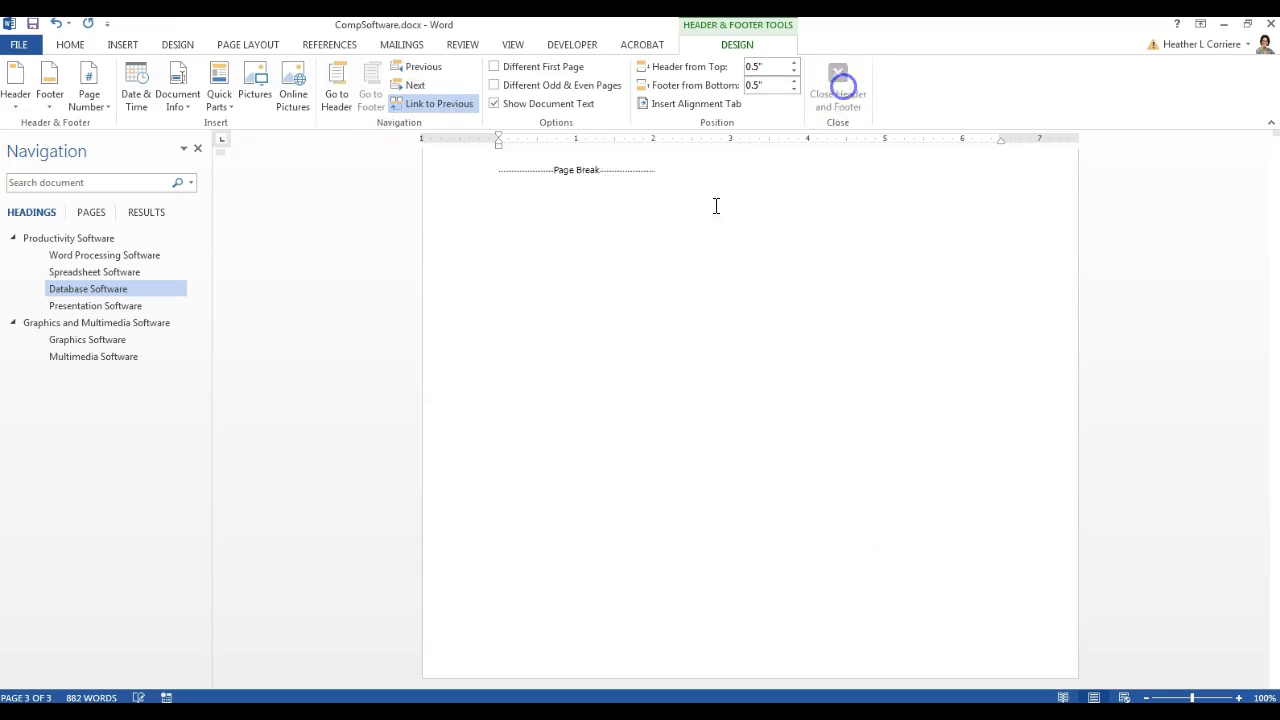